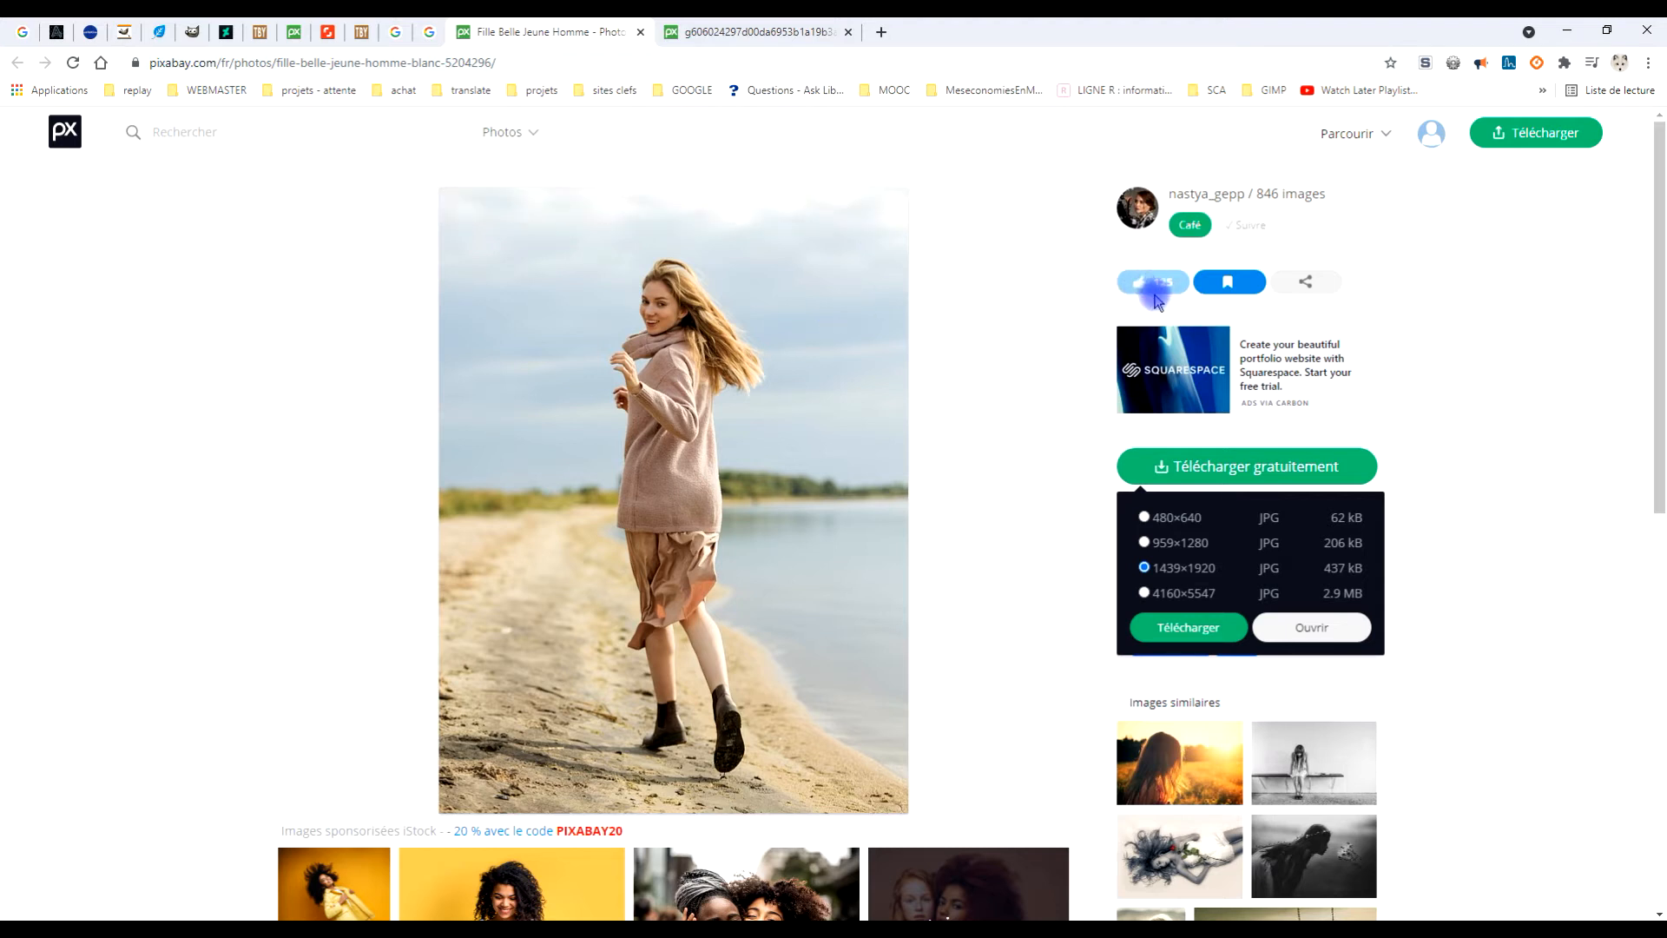
# - Open the 1439×1920 JPG version of the beach photo on its own and copy the image
pyautogui.click(1247, 466)
pyautogui.click(1224, 468)
pyautogui.click(1306, 627)
pyautogui.click(768, 26)
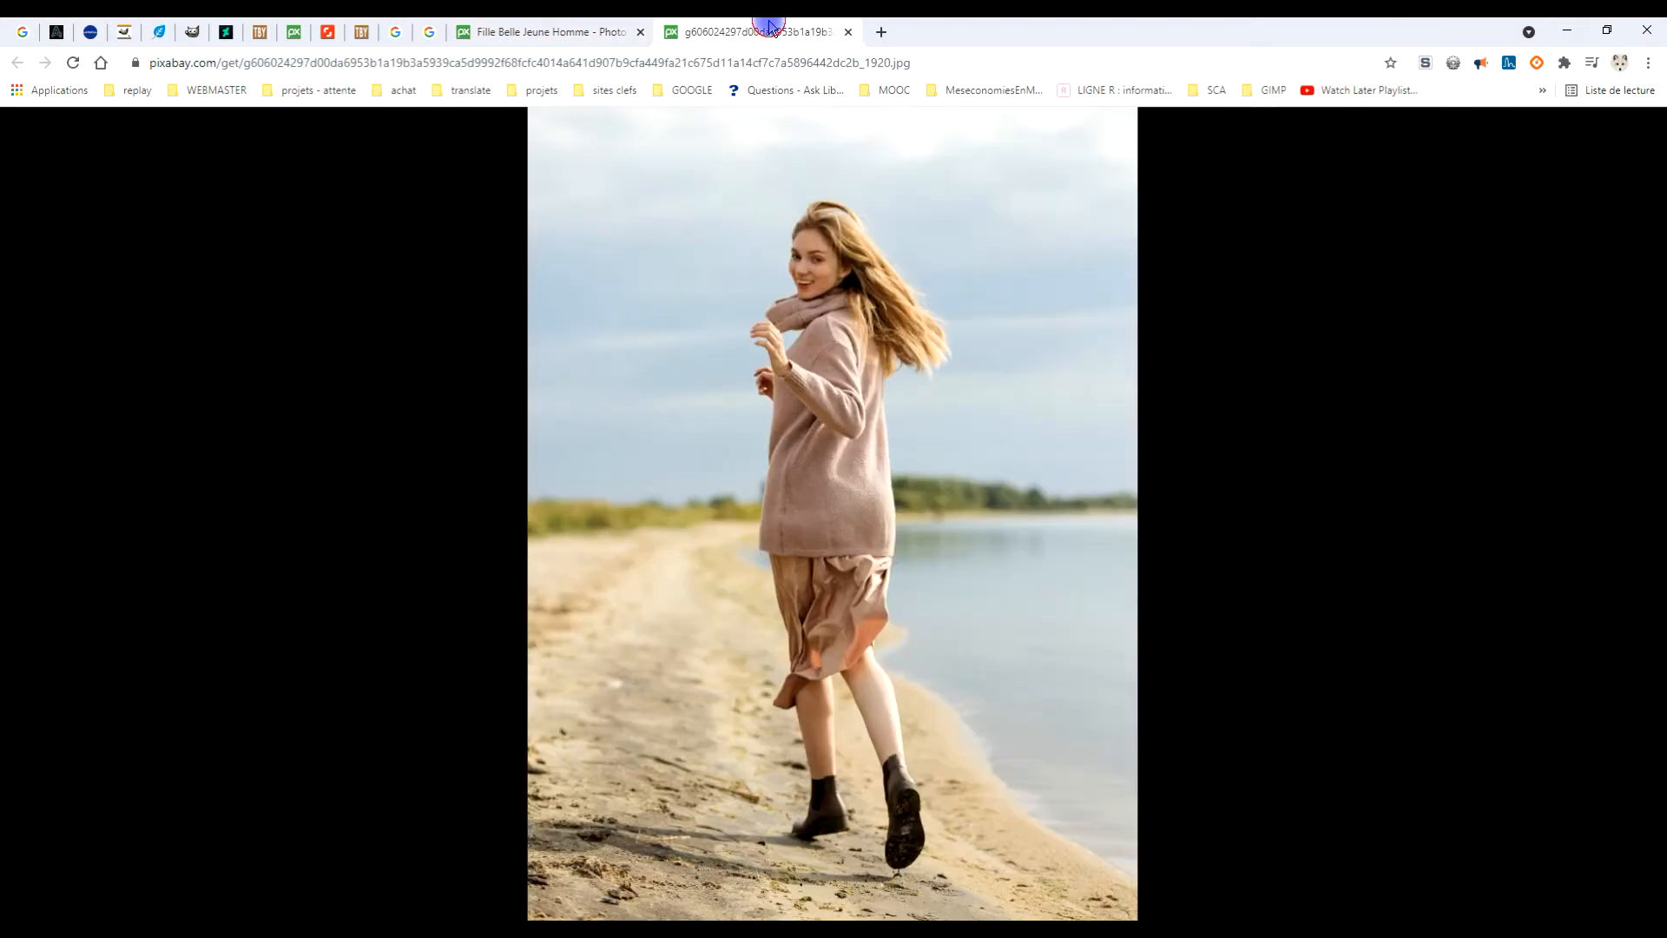
pyautogui.rightClick(785, 304)
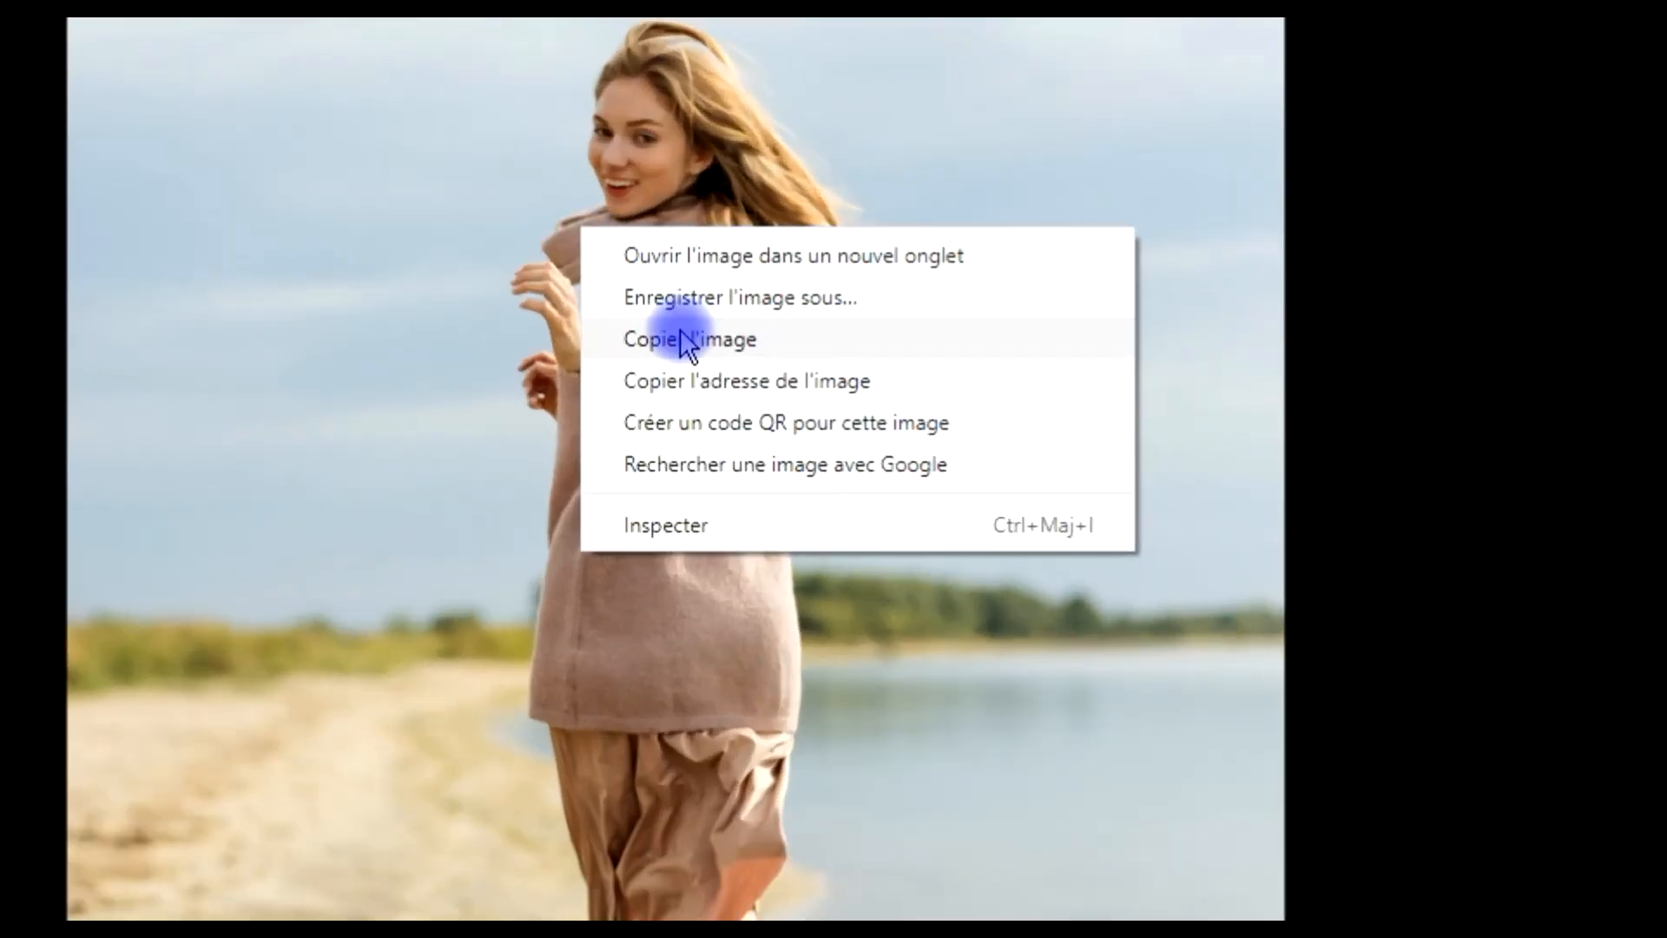
pyautogui.click(688, 341)
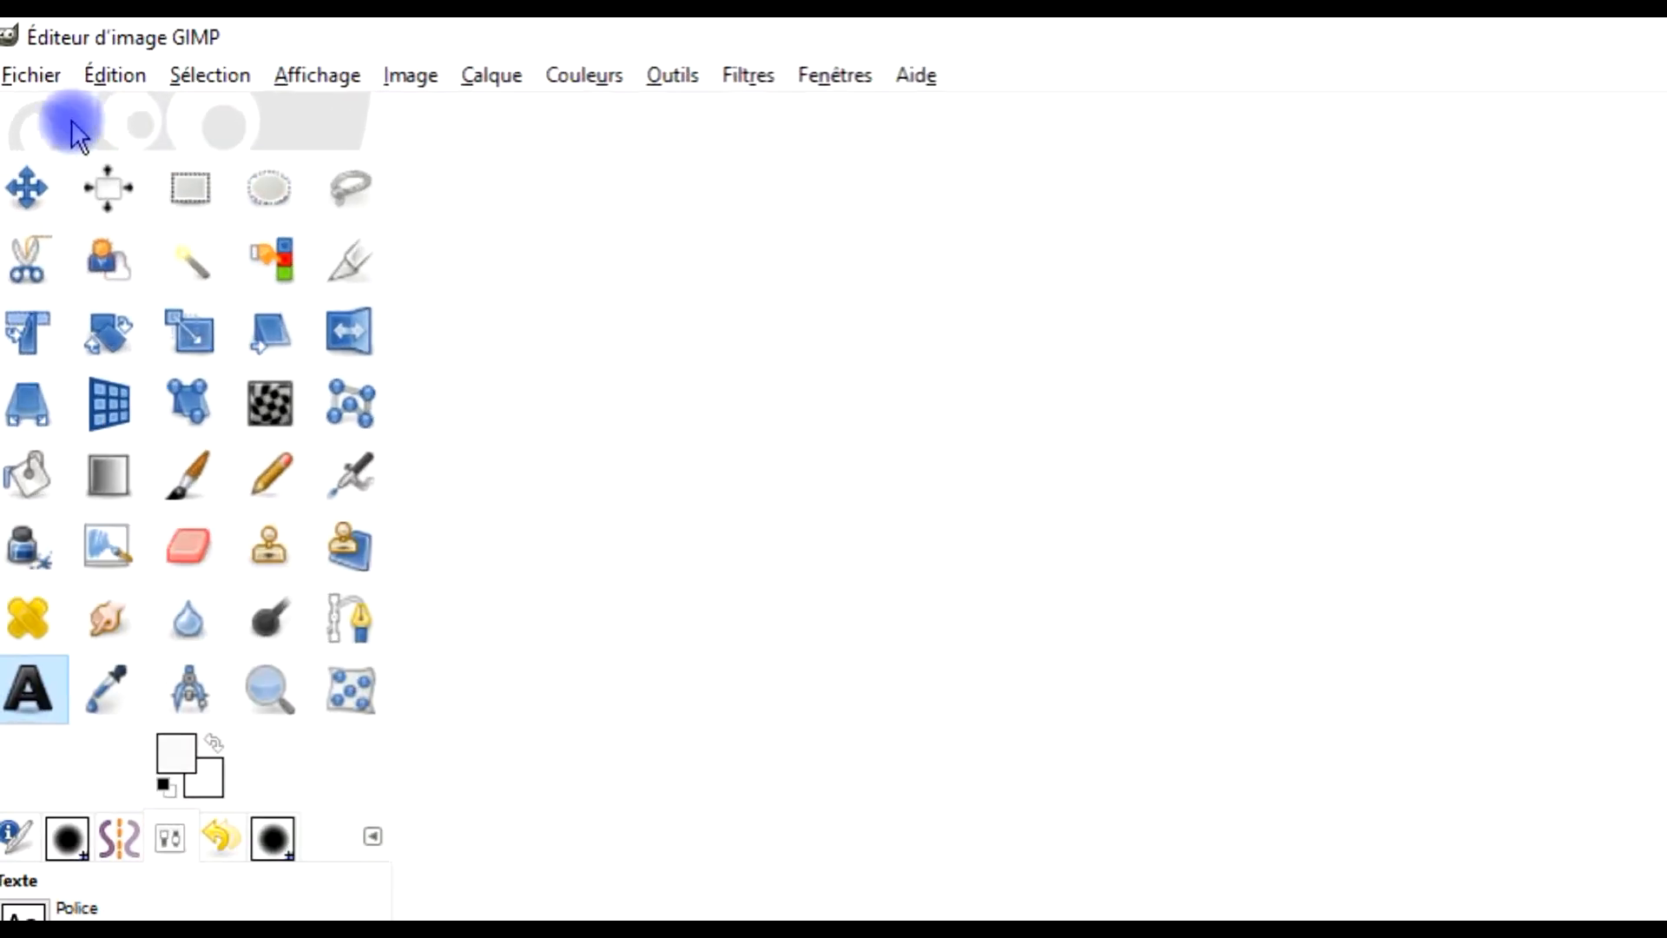
# - Switch to GIMP and paste the copied photo as a new image, enlarged to fill the canvas window
pyautogui.click(65, 44)
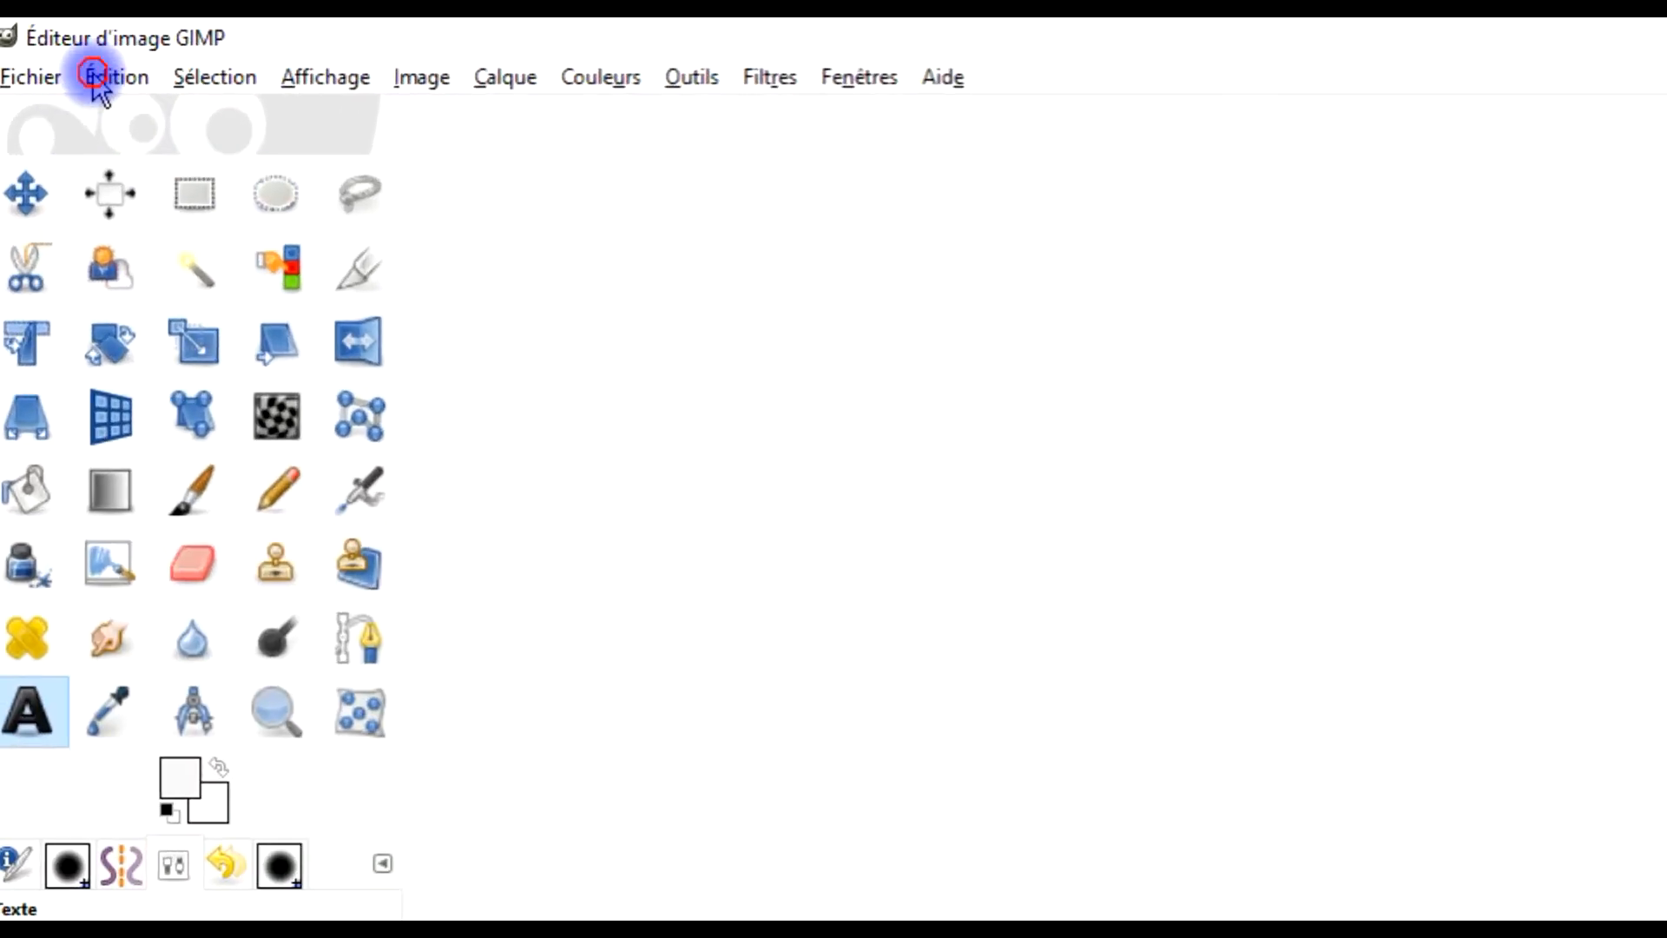
pyautogui.moveTo(445, 487)
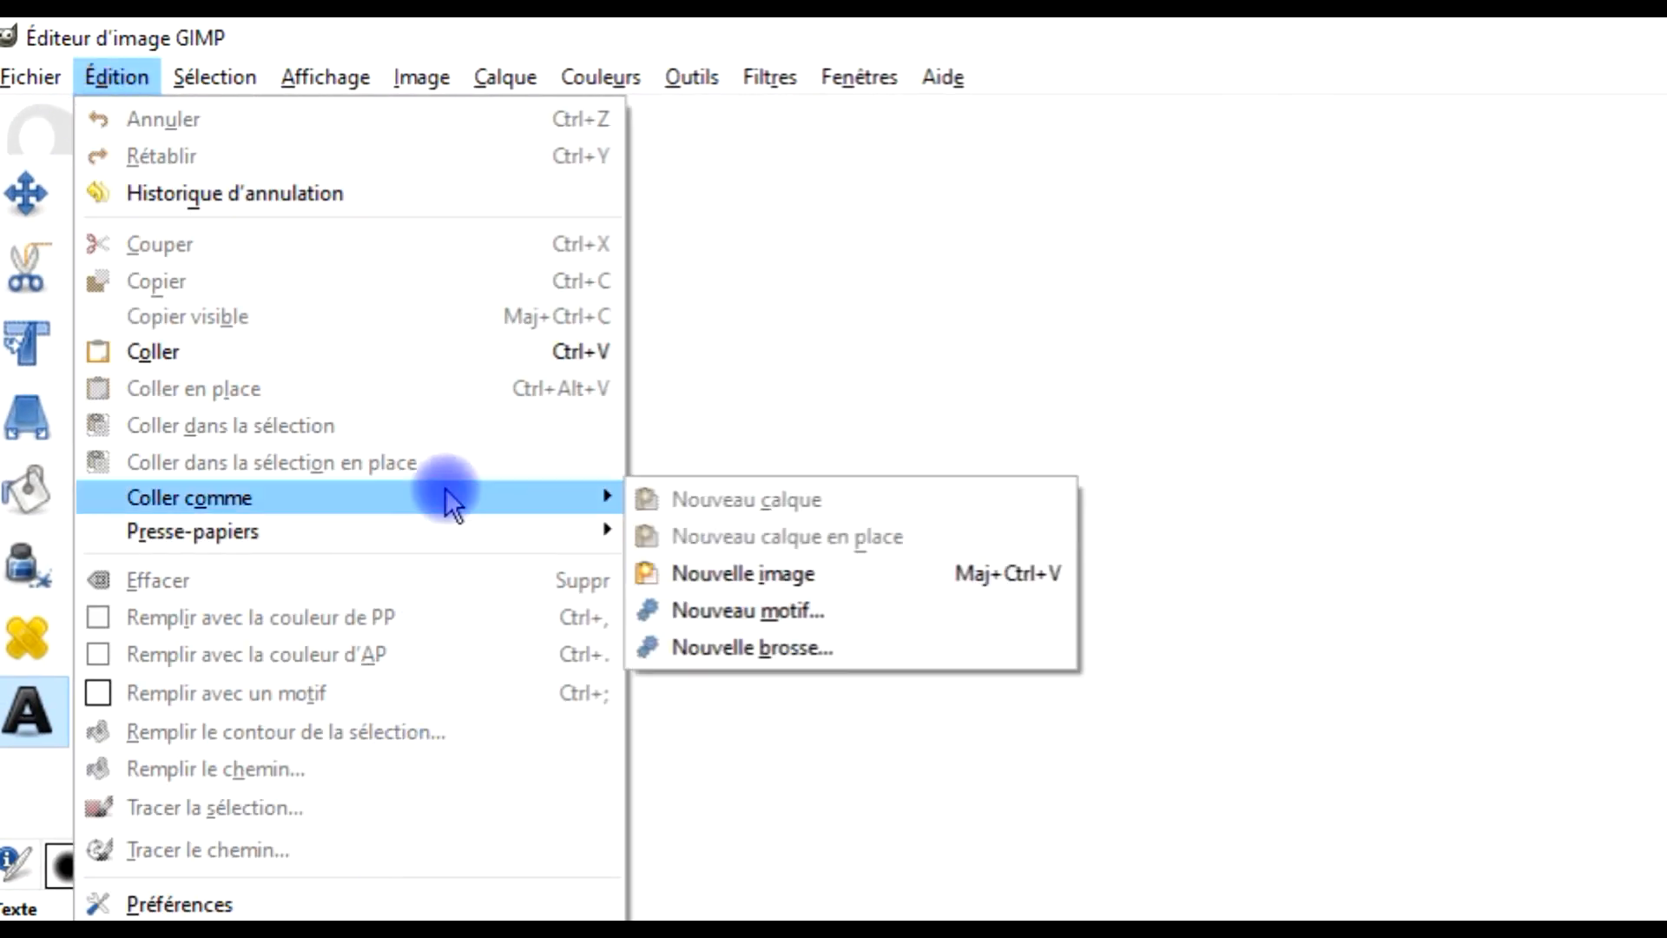
pyautogui.click(842, 576)
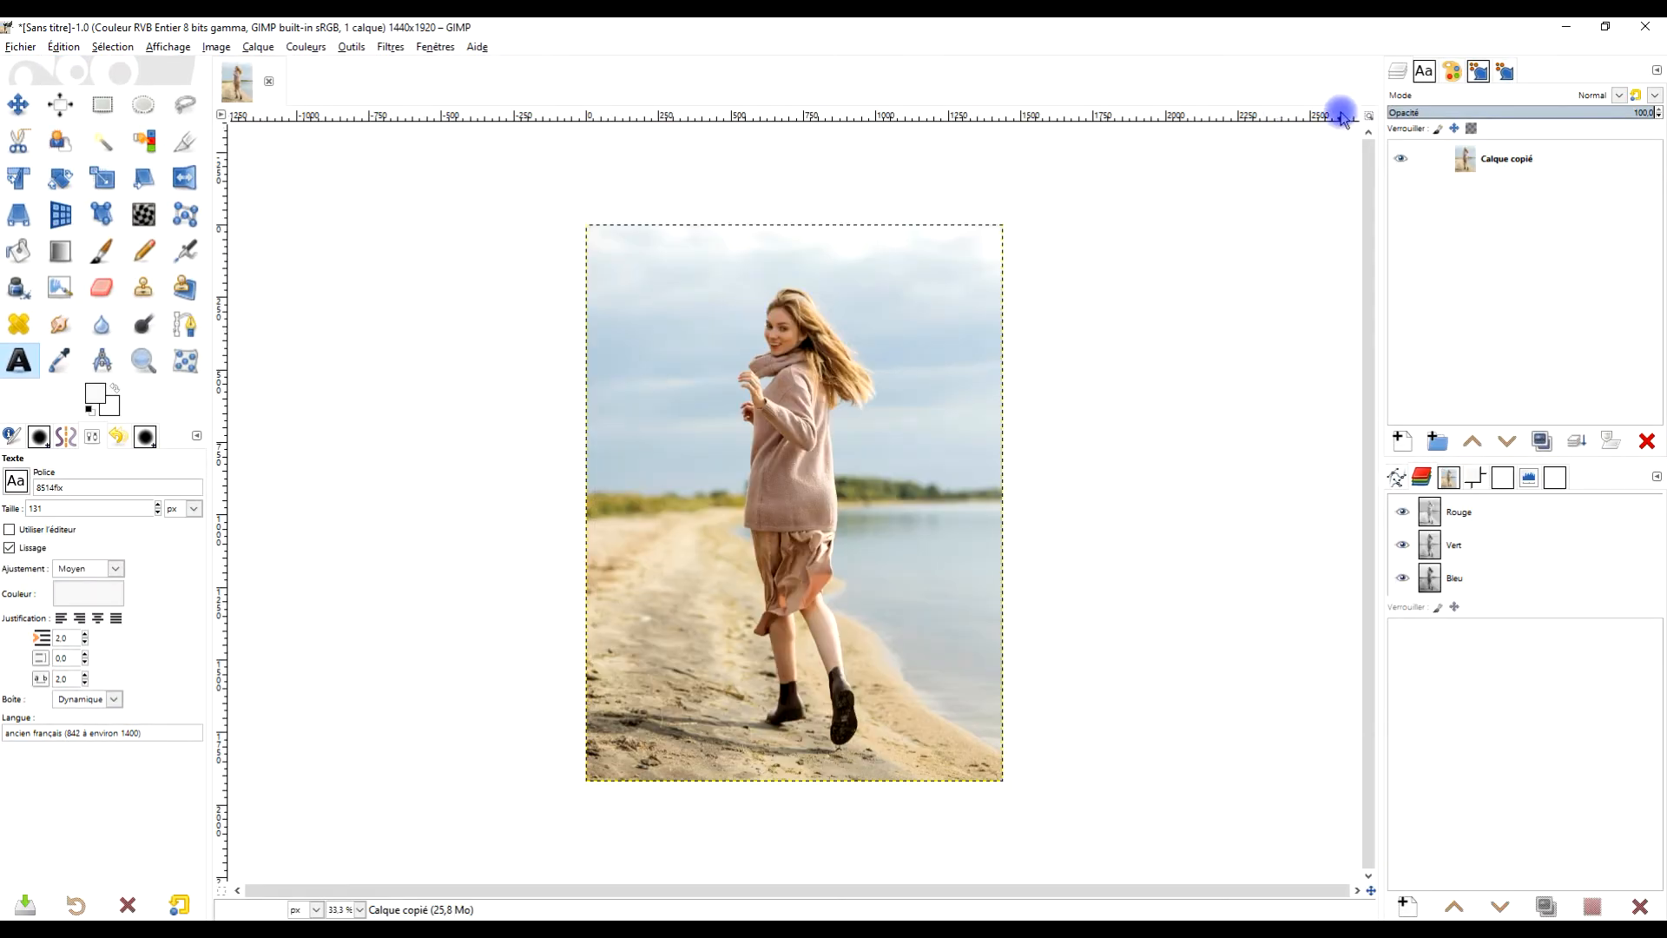
pyautogui.click(1366, 117)
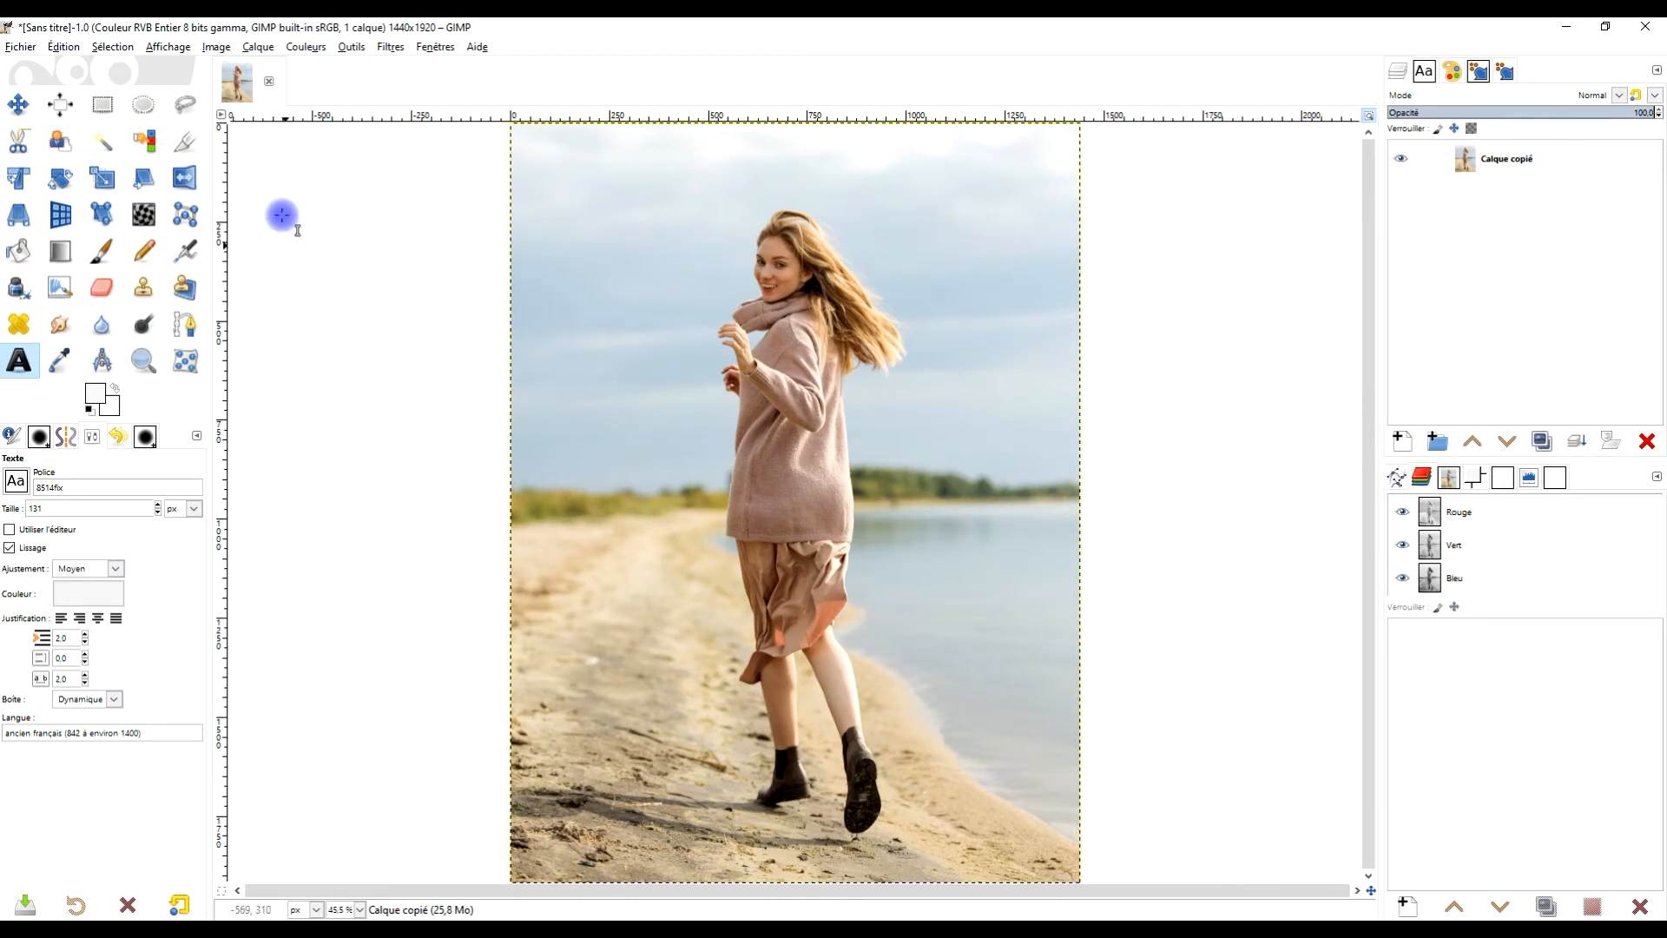
# - Open the G'MIC-Qt filters, choose Vintage Style from the Colors category and reset its parameters to their defaults
pyautogui.click(392, 49)
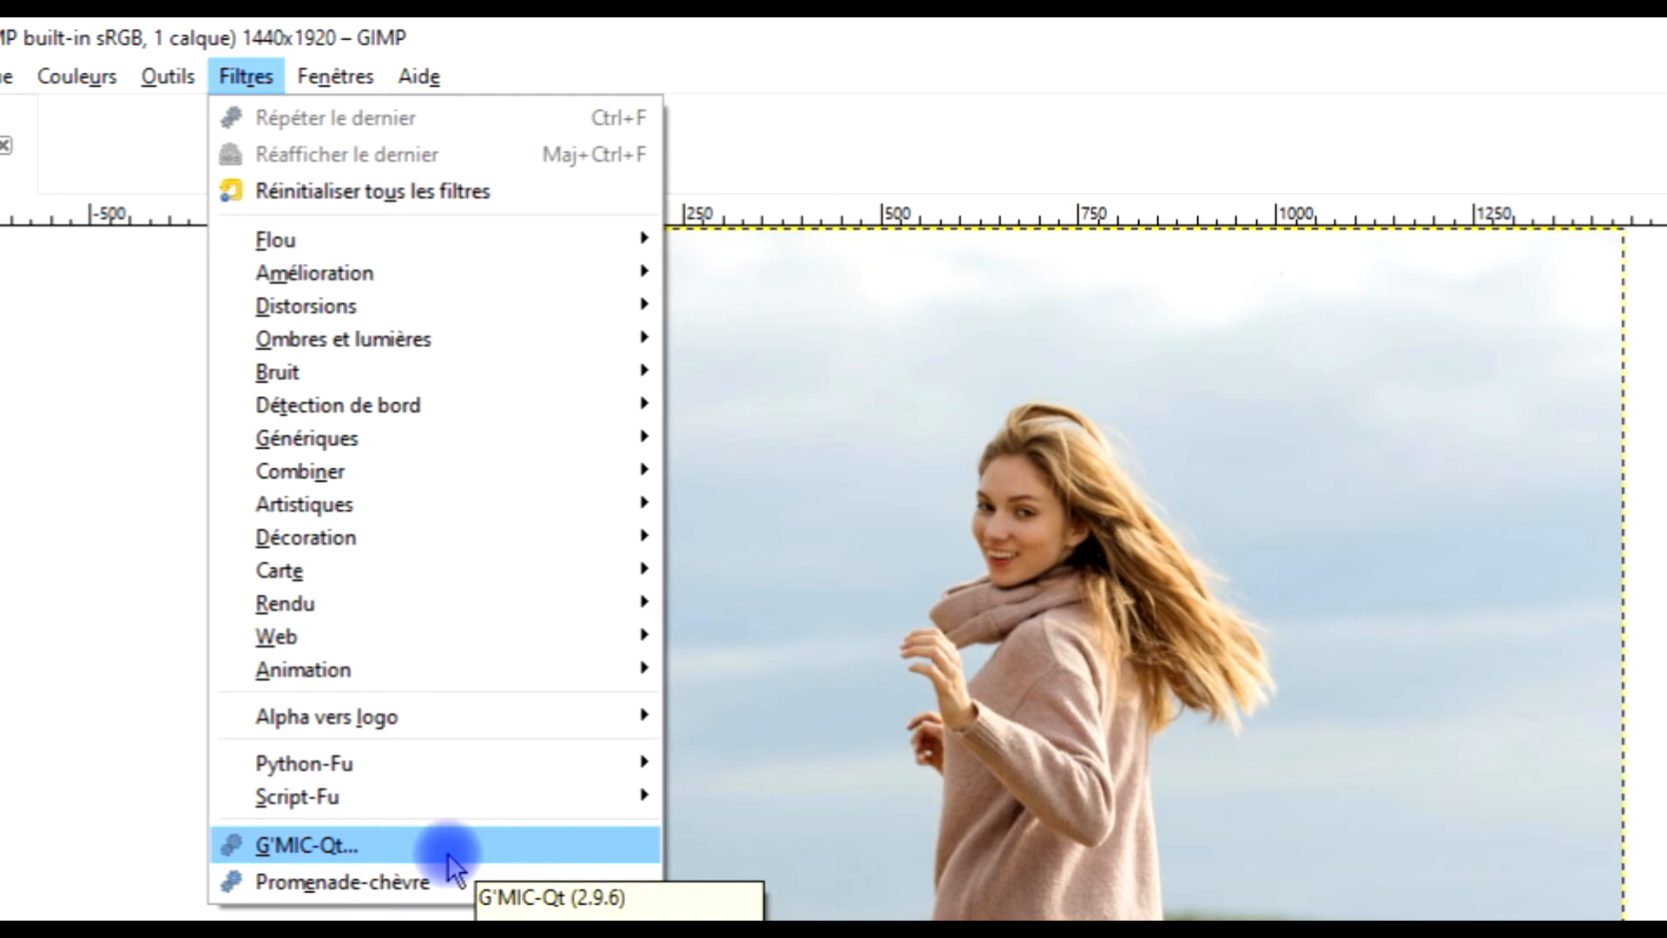
pyautogui.click(451, 855)
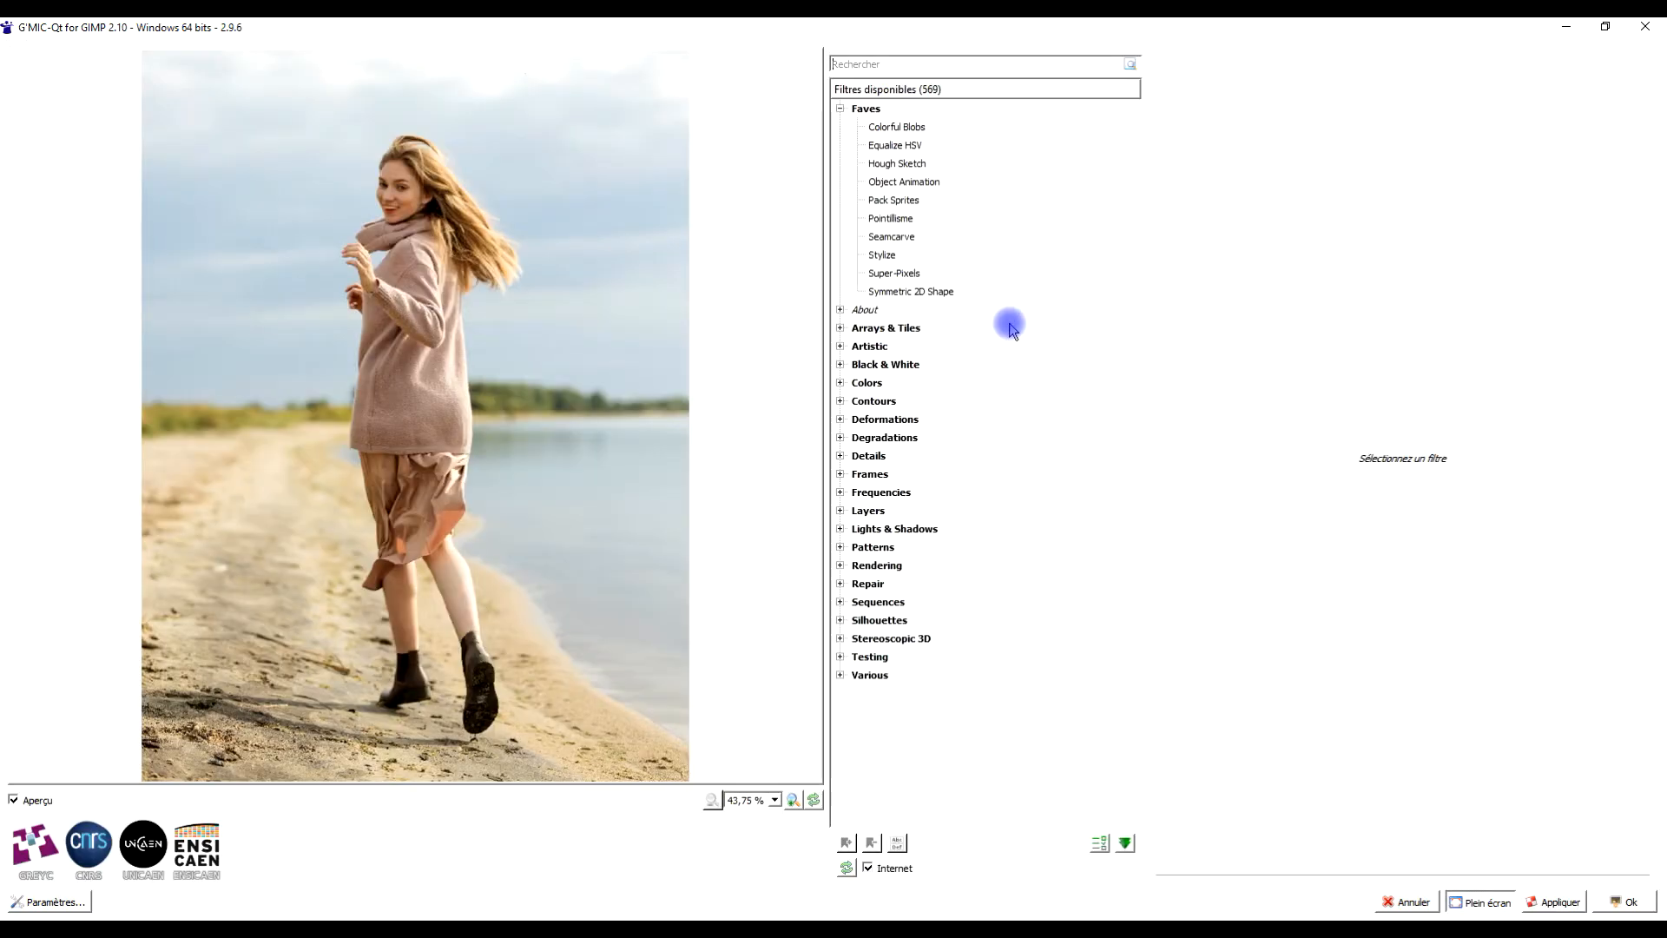
pyautogui.click(884, 64)
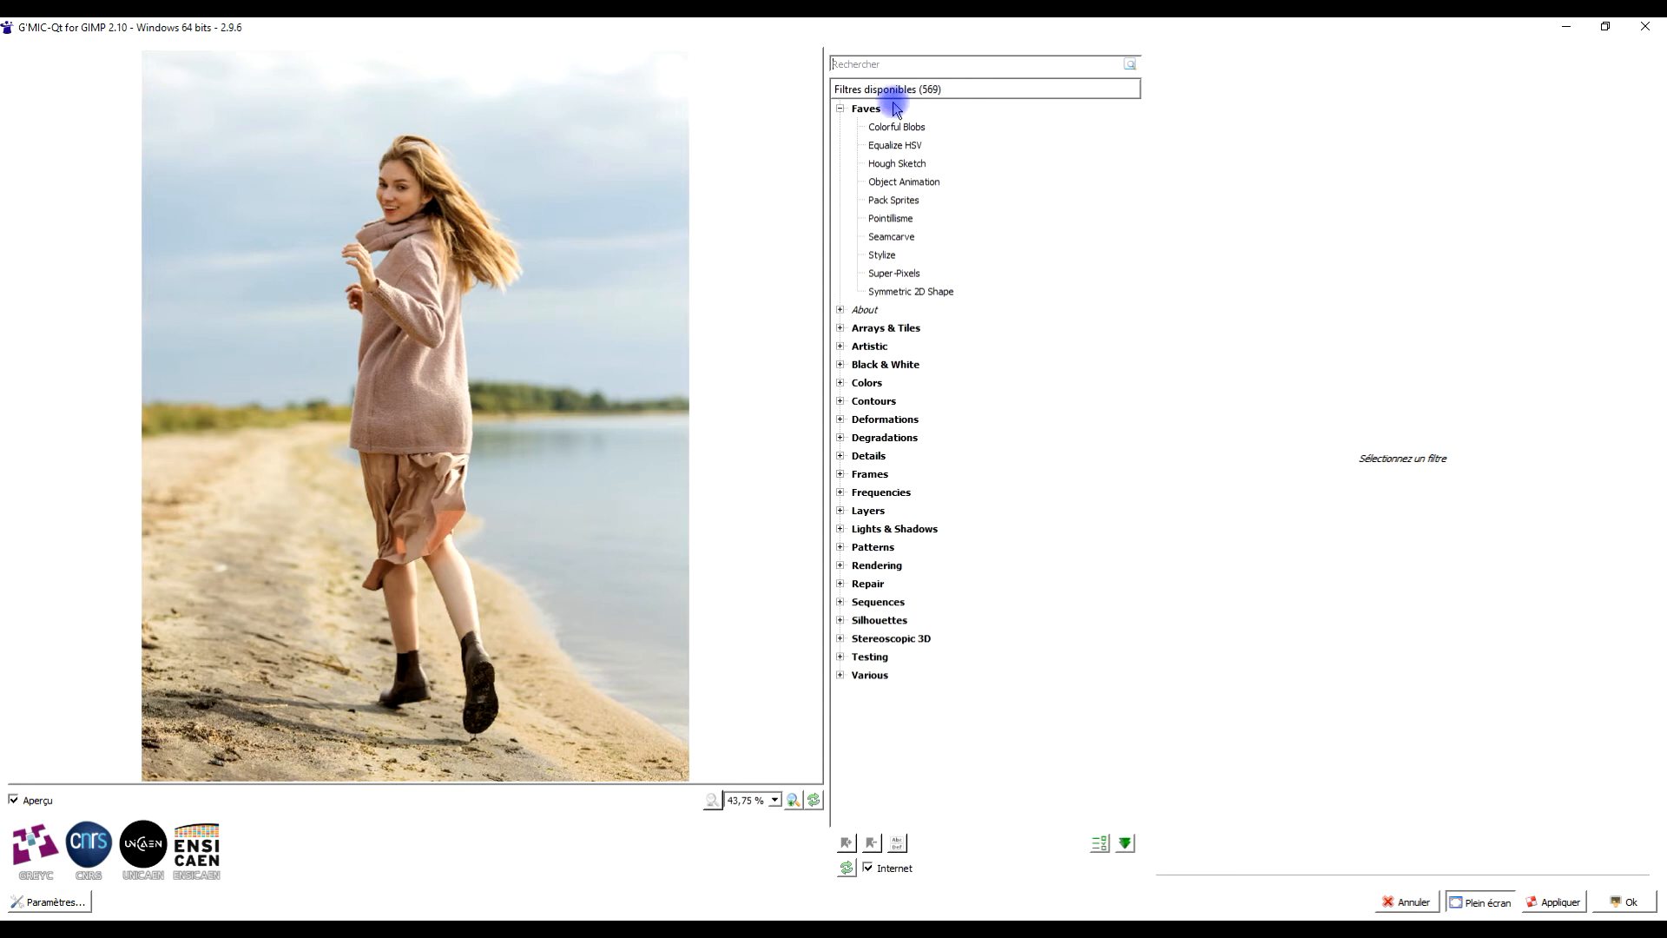
pyautogui.write('VINTA')
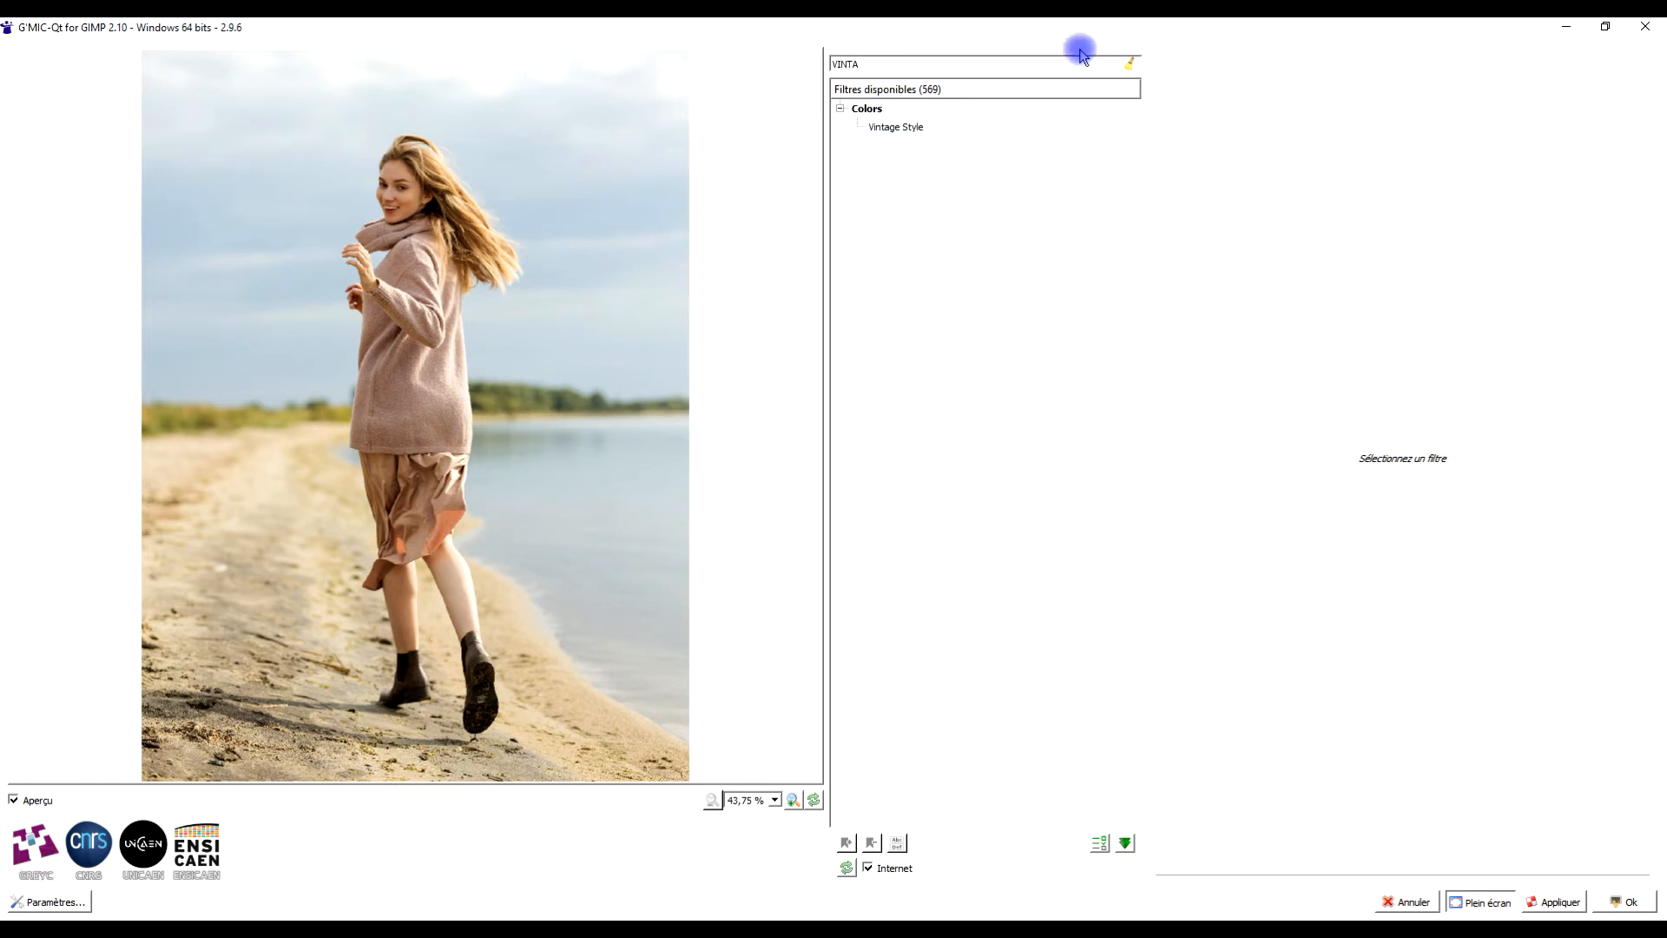
pyautogui.click(1125, 65)
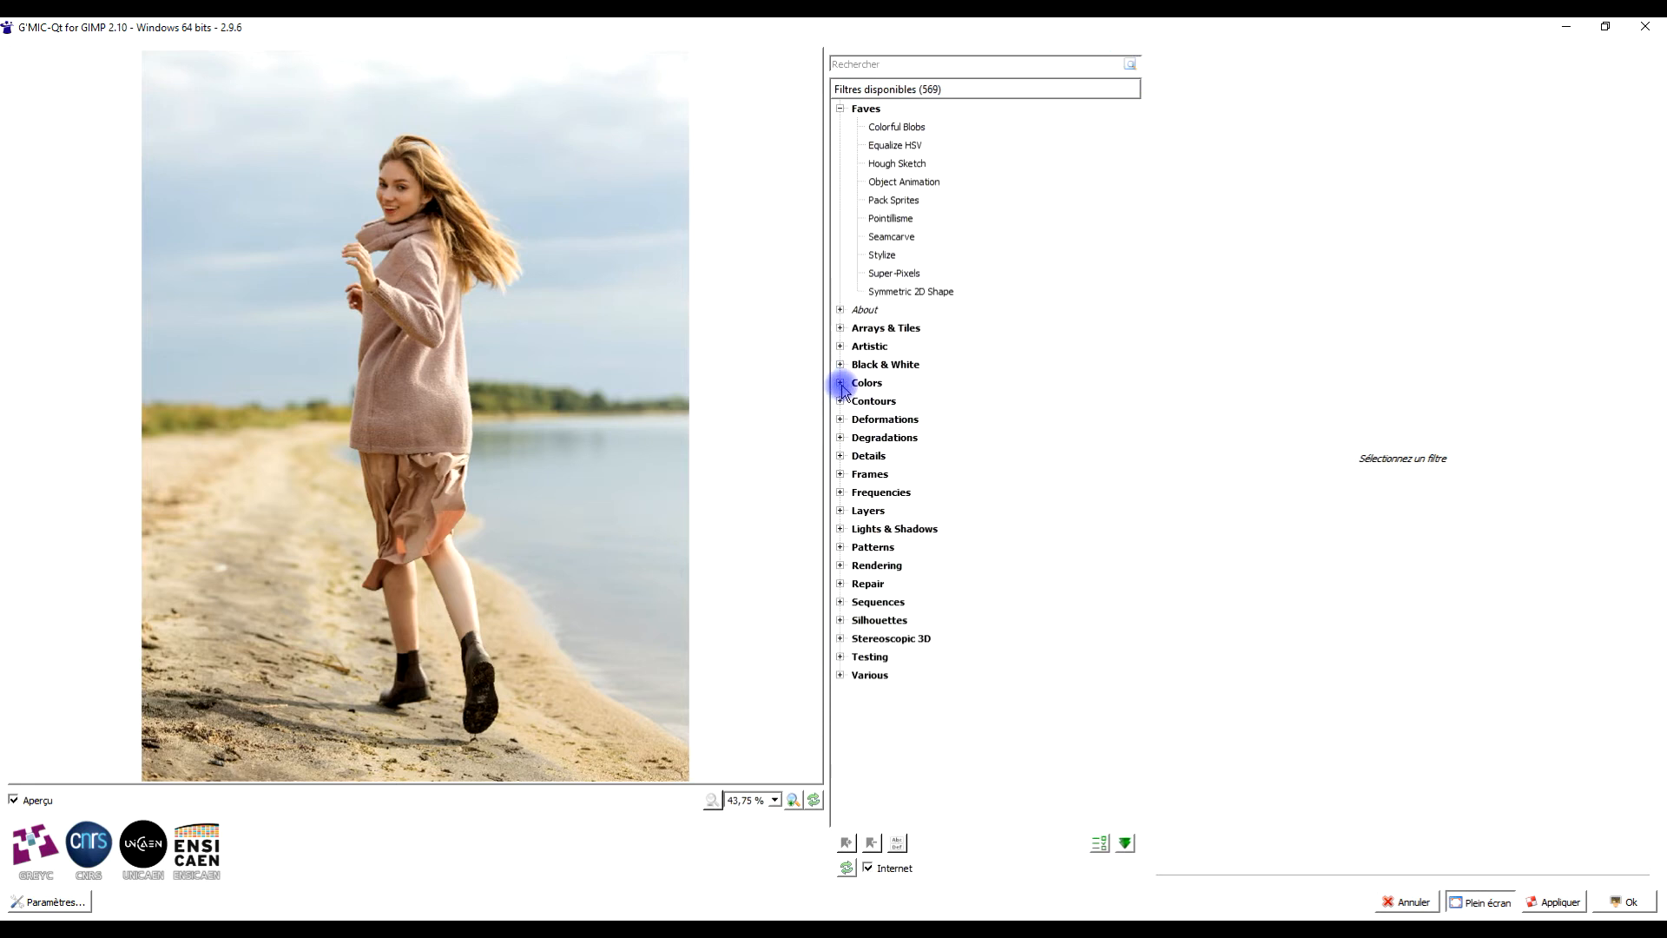
pyautogui.scroll(-20, 998, 317)
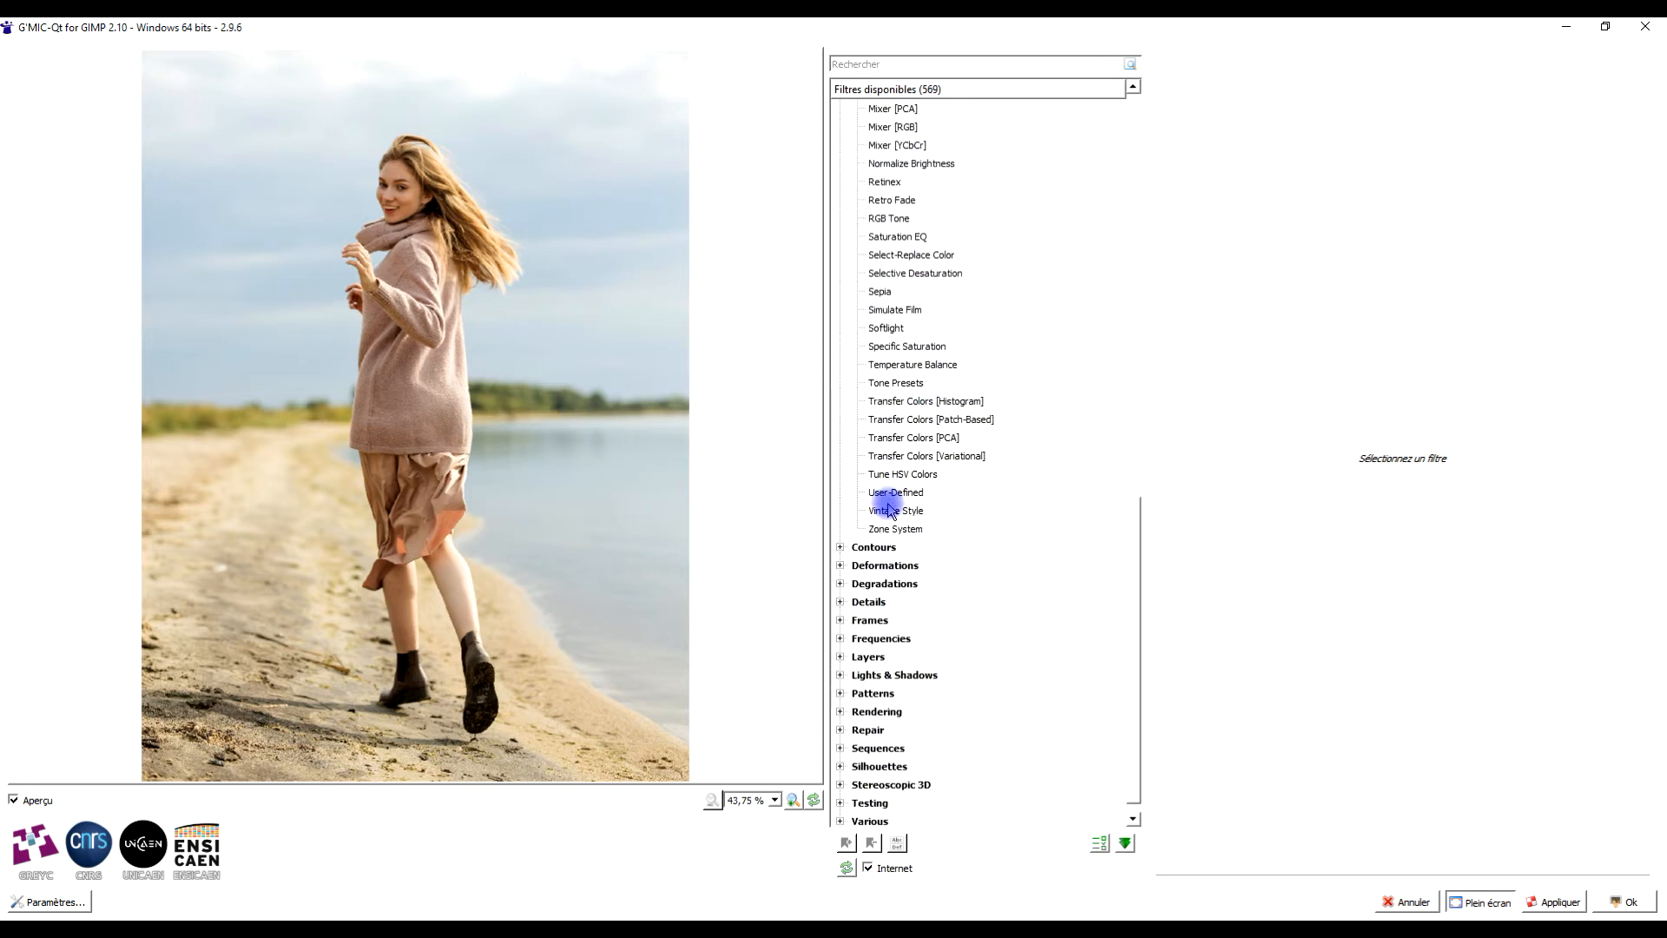
pyautogui.click(894, 512)
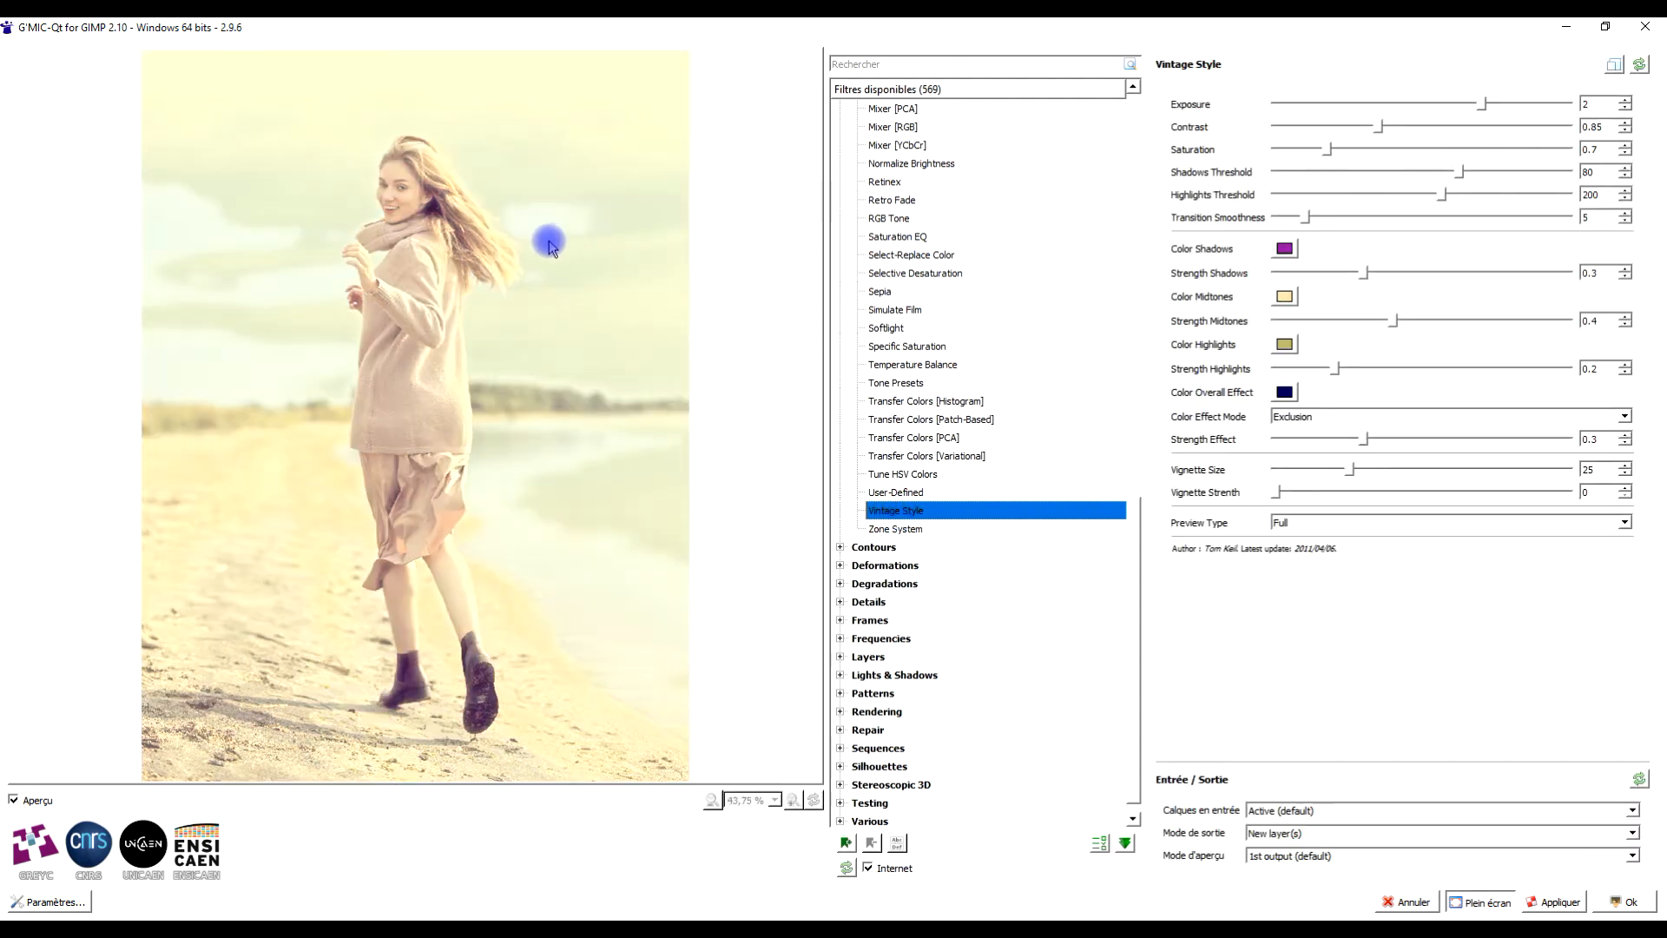
pyautogui.click(1640, 68)
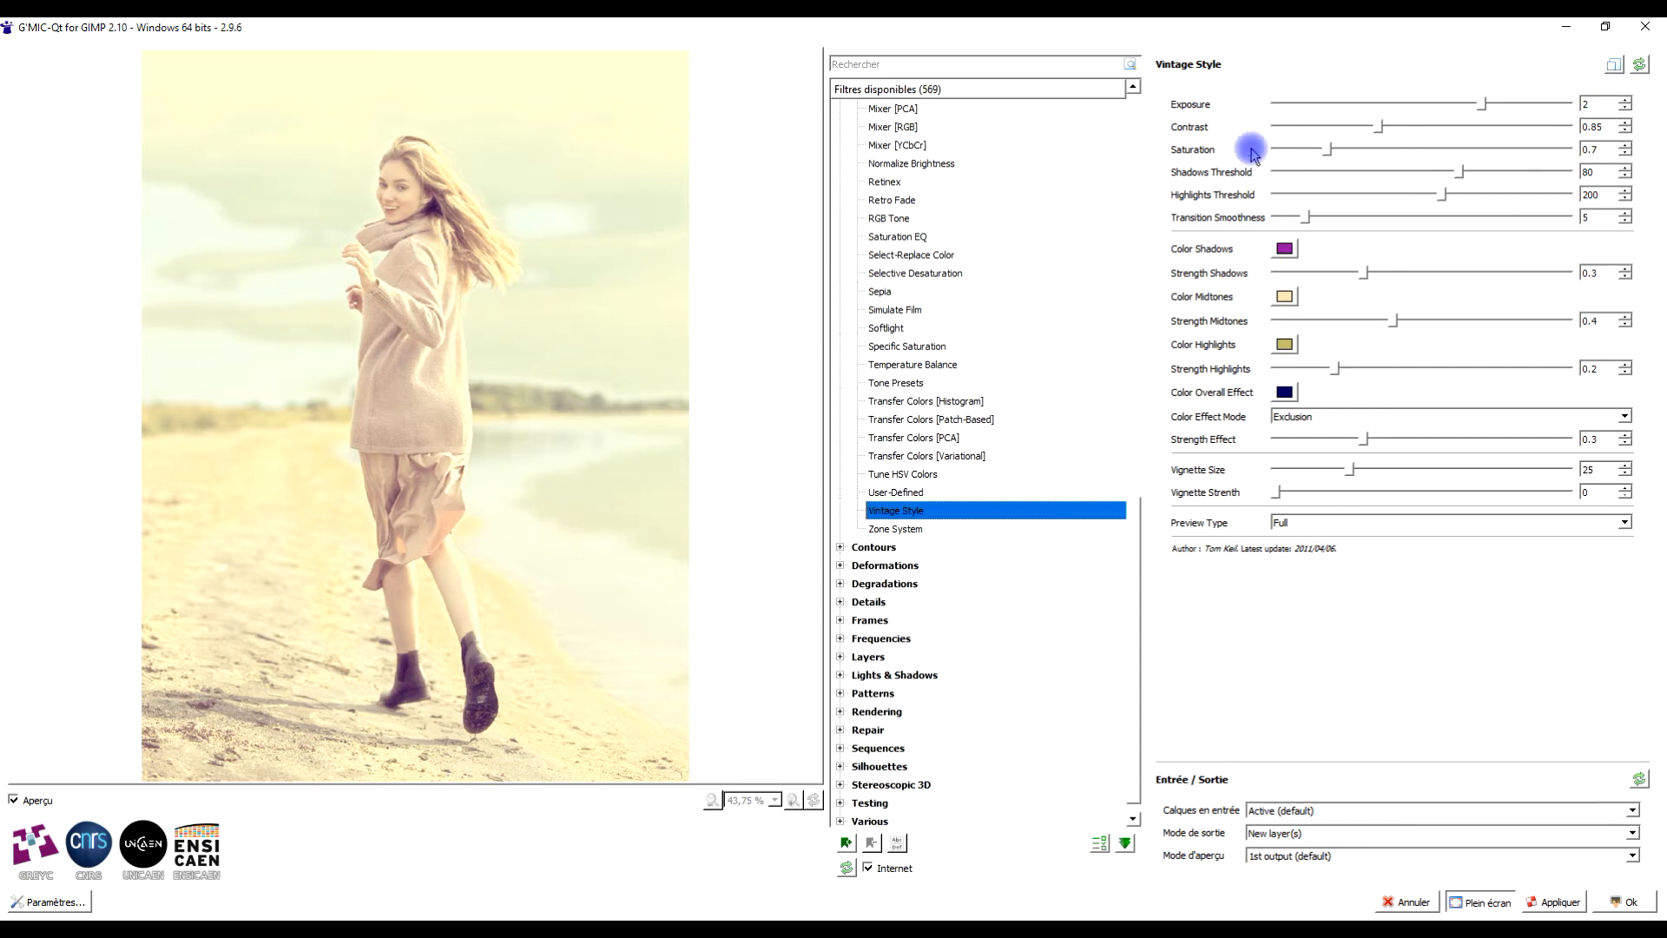
# - Try Vintage Style with saturation 2.2, midtones strength 0.24, transition smoothness 41.85 and highlights threshold 161.4, and reset its parameters
pyautogui.moveTo(1327, 151); pyautogui.dragTo(1439, 153)
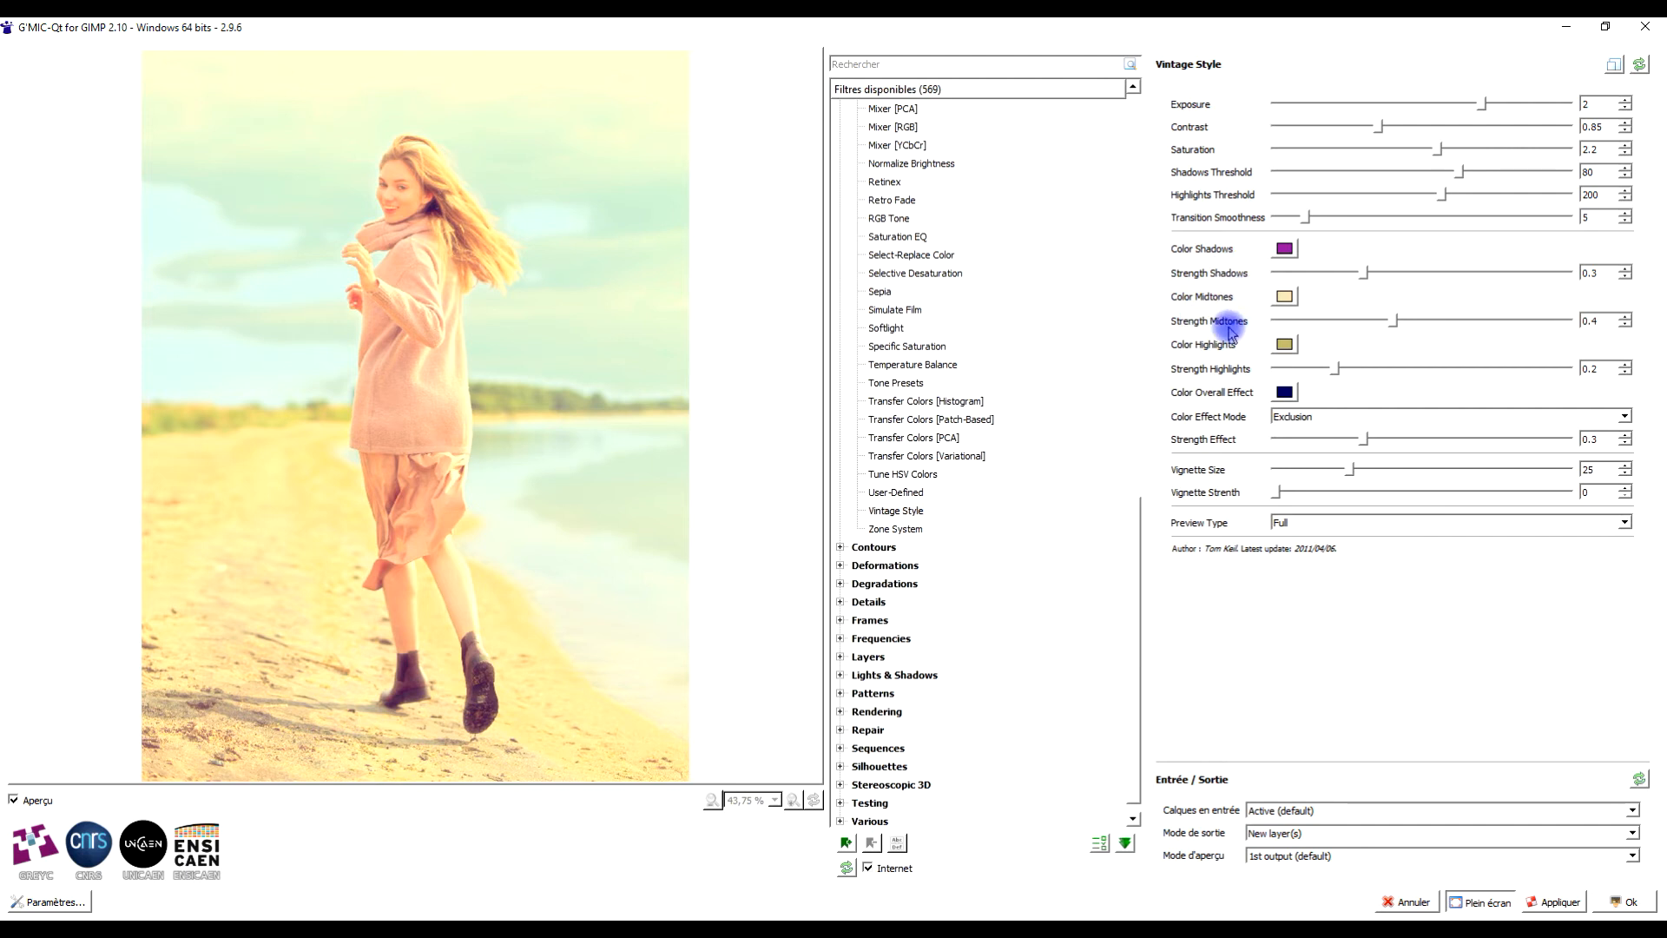
pyautogui.moveTo(1394, 322); pyautogui.dragTo(1347, 324)
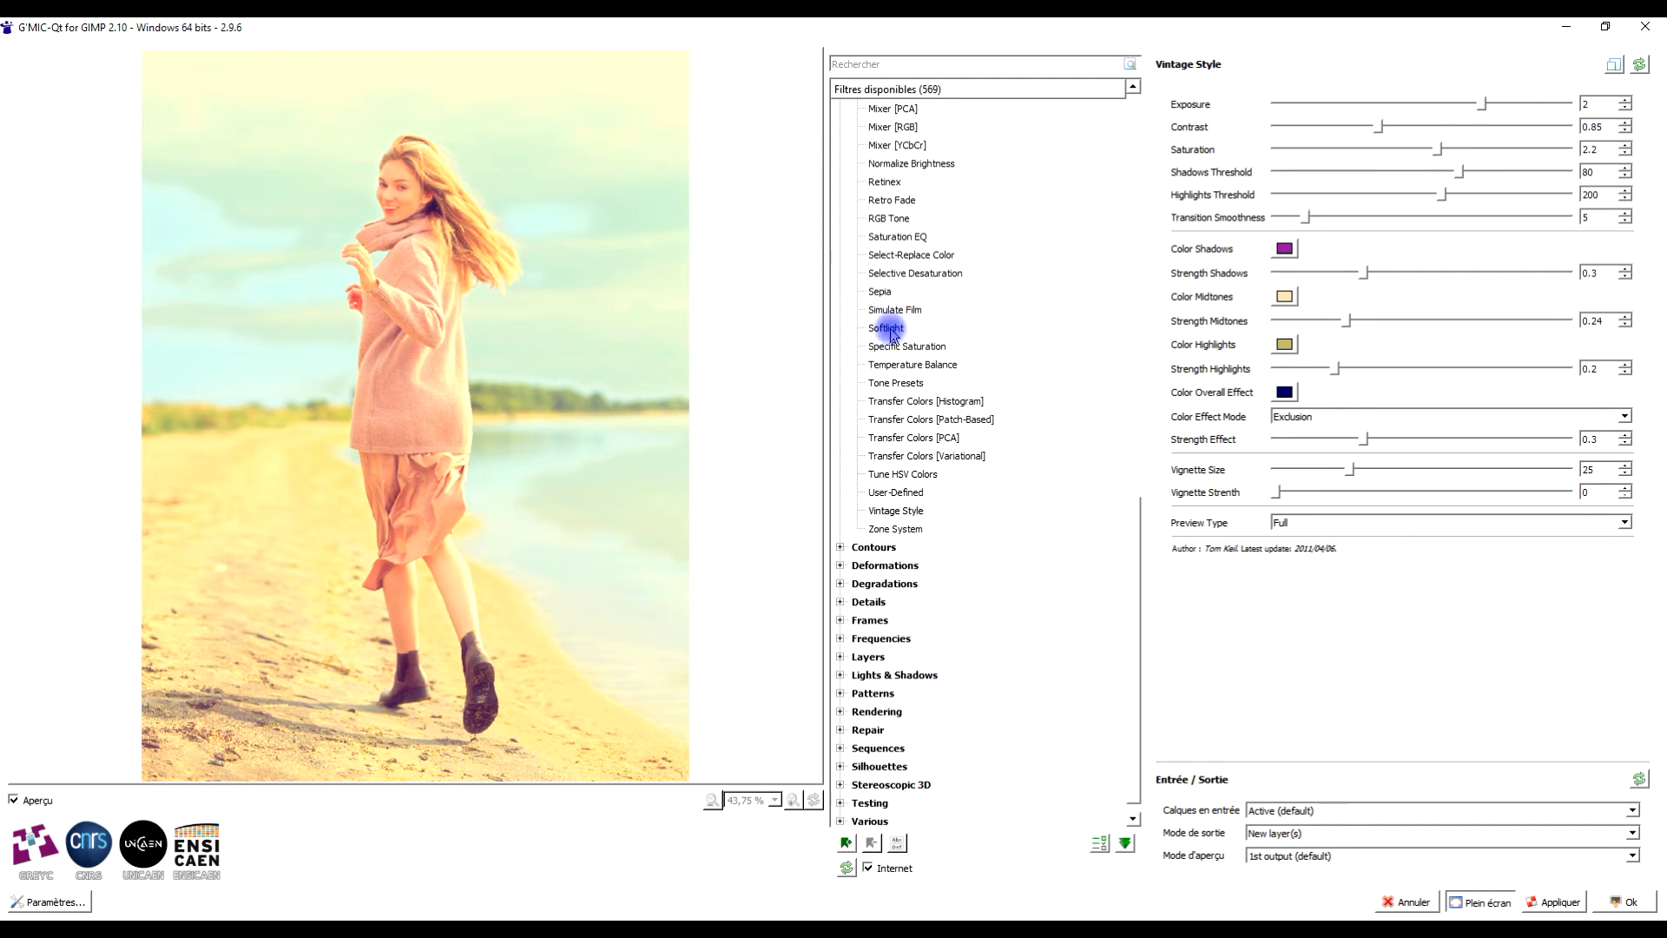
pyautogui.moveTo(1307, 218); pyautogui.dragTo(1522, 218)
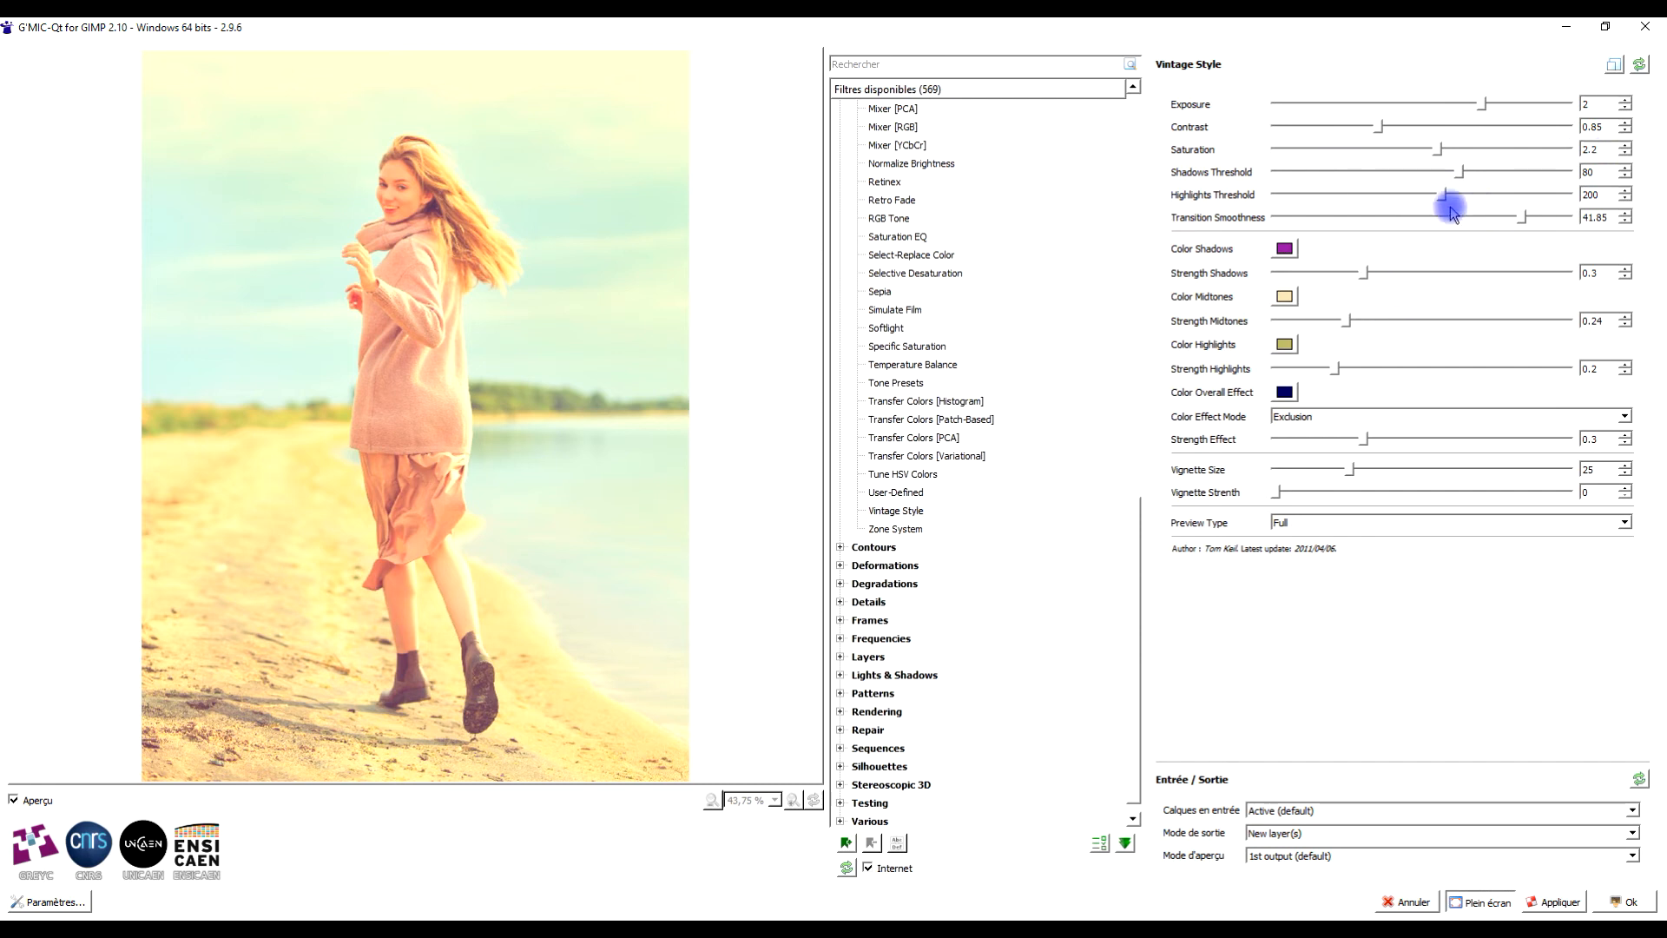
pyautogui.moveTo(1443, 195); pyautogui.dragTo(1396, 198)
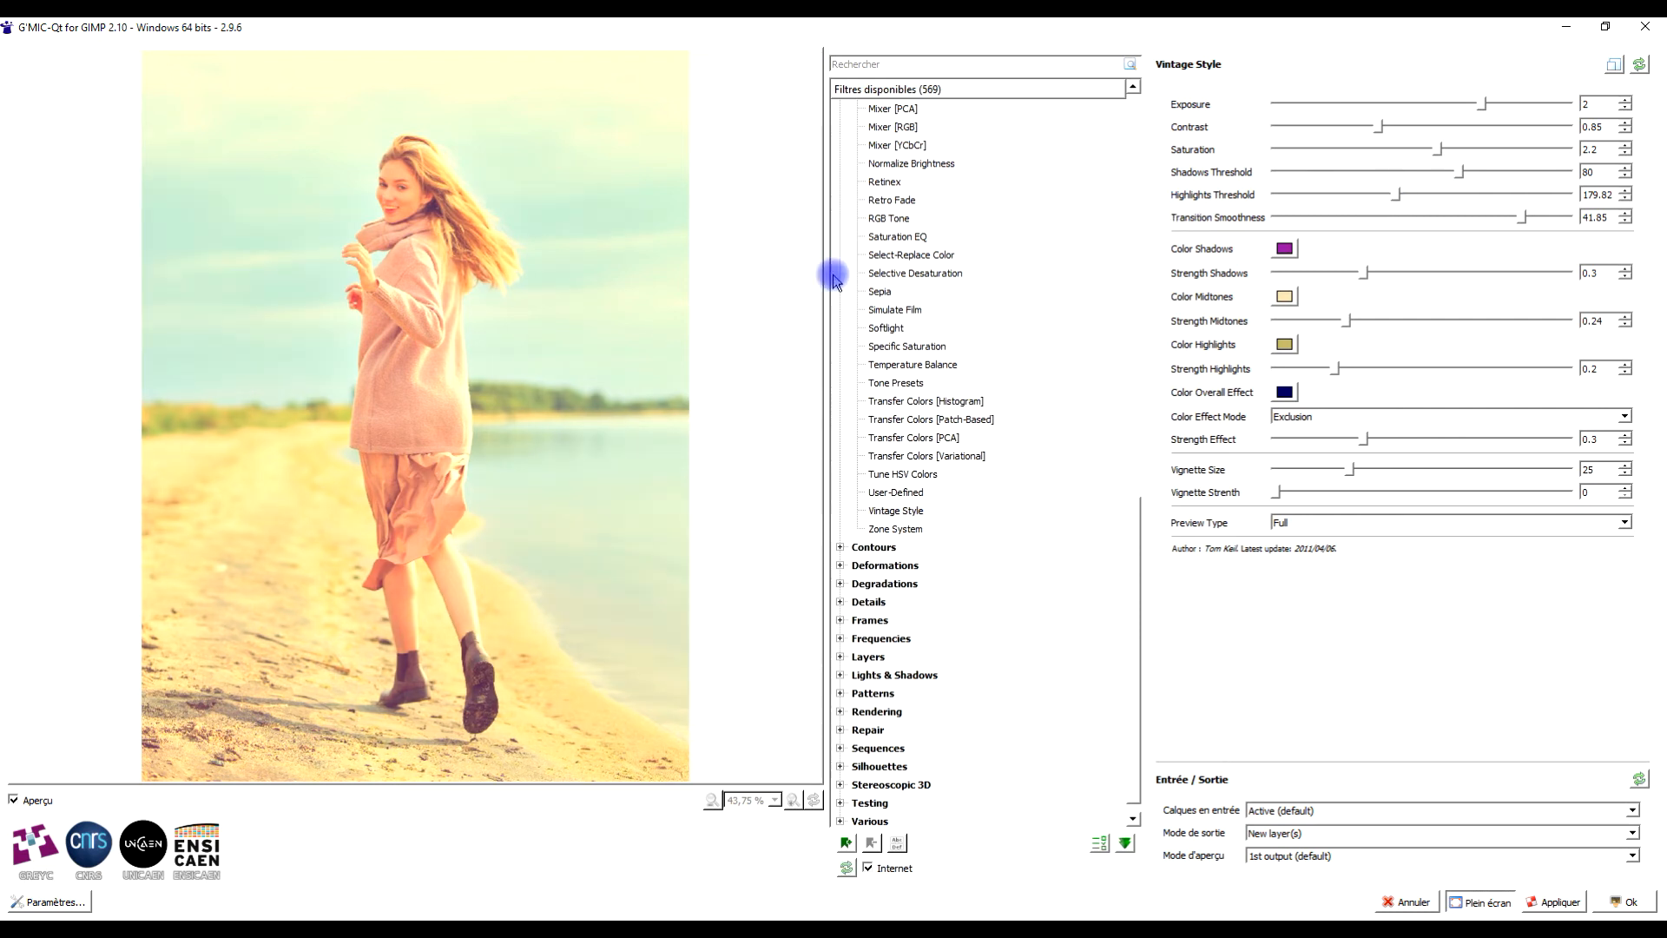
pyautogui.moveTo(1397, 196); pyautogui.dragTo(1357, 198)
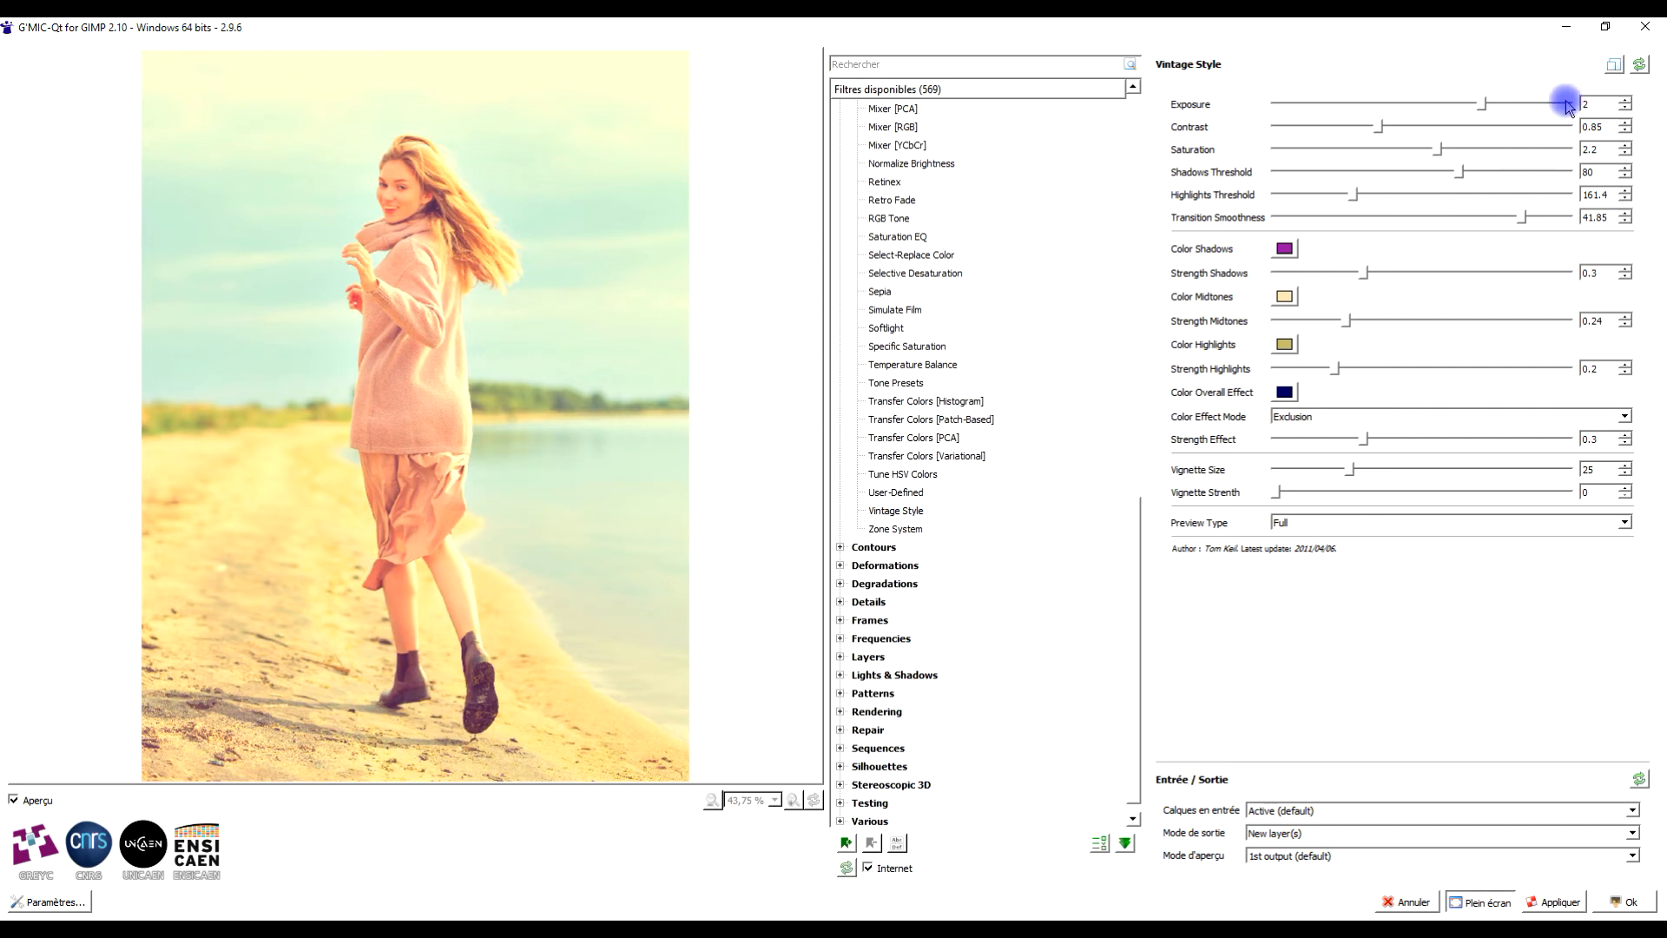
pyautogui.click(1639, 64)
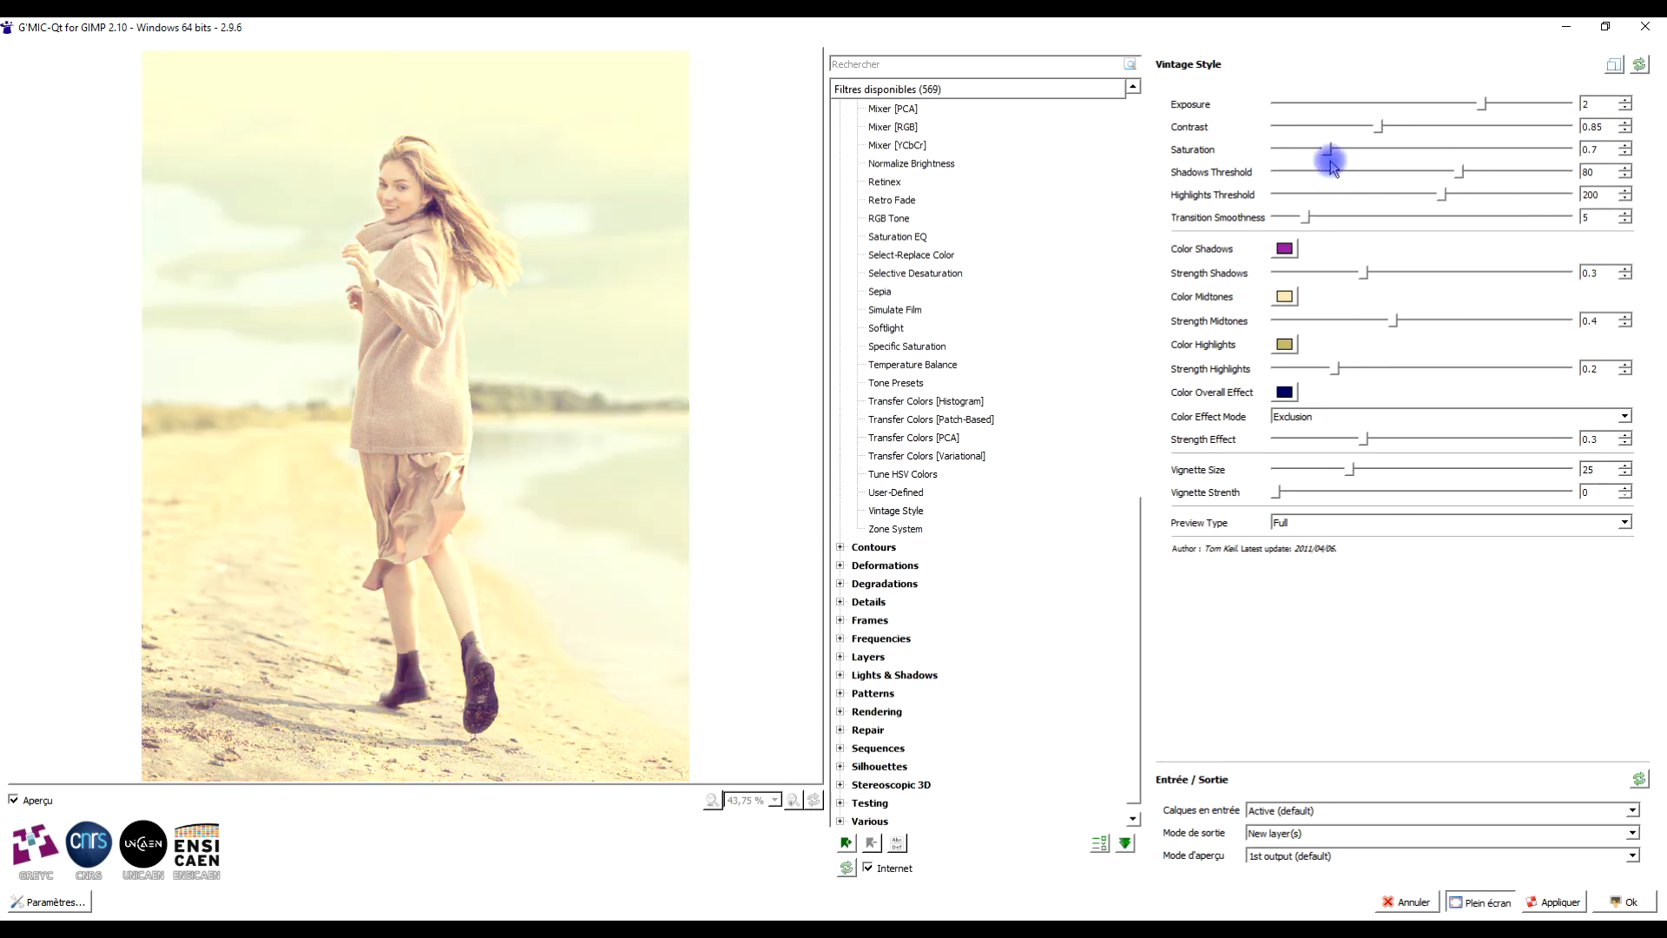
# - Raise the Vintage Style saturation to 1.988 and compare the preview with the unfiltered photo
pyautogui.moveTo(1321, 149); pyautogui.dragTo(1385, 149)
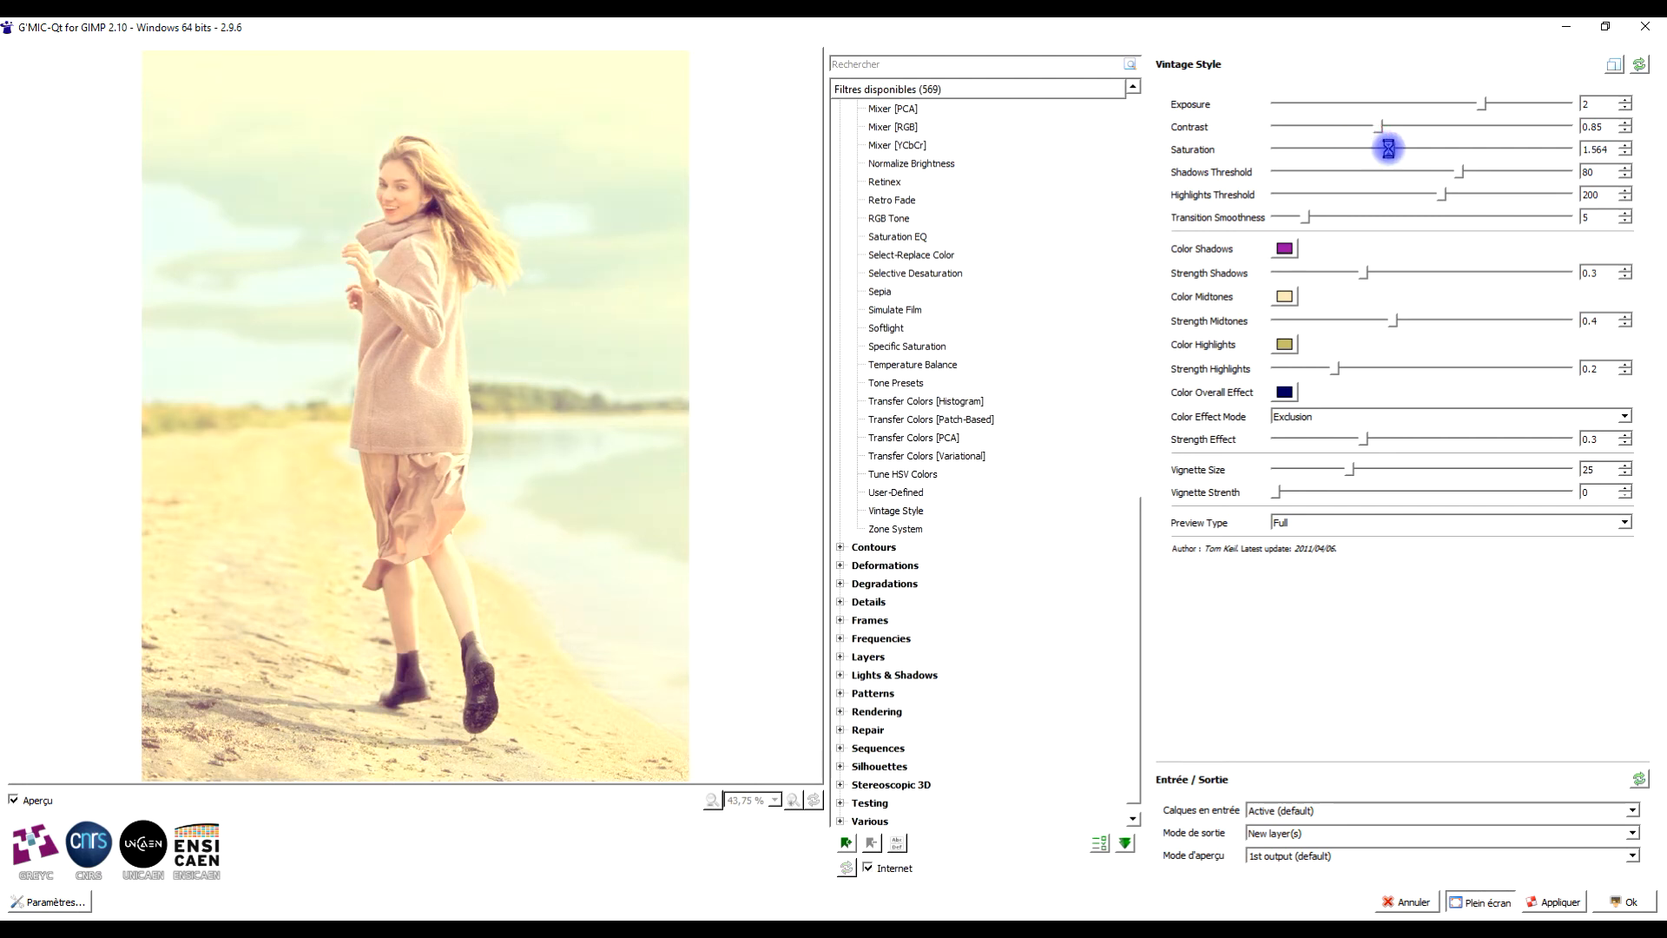
pyautogui.moveTo(1391, 151); pyautogui.dragTo(1424, 151)
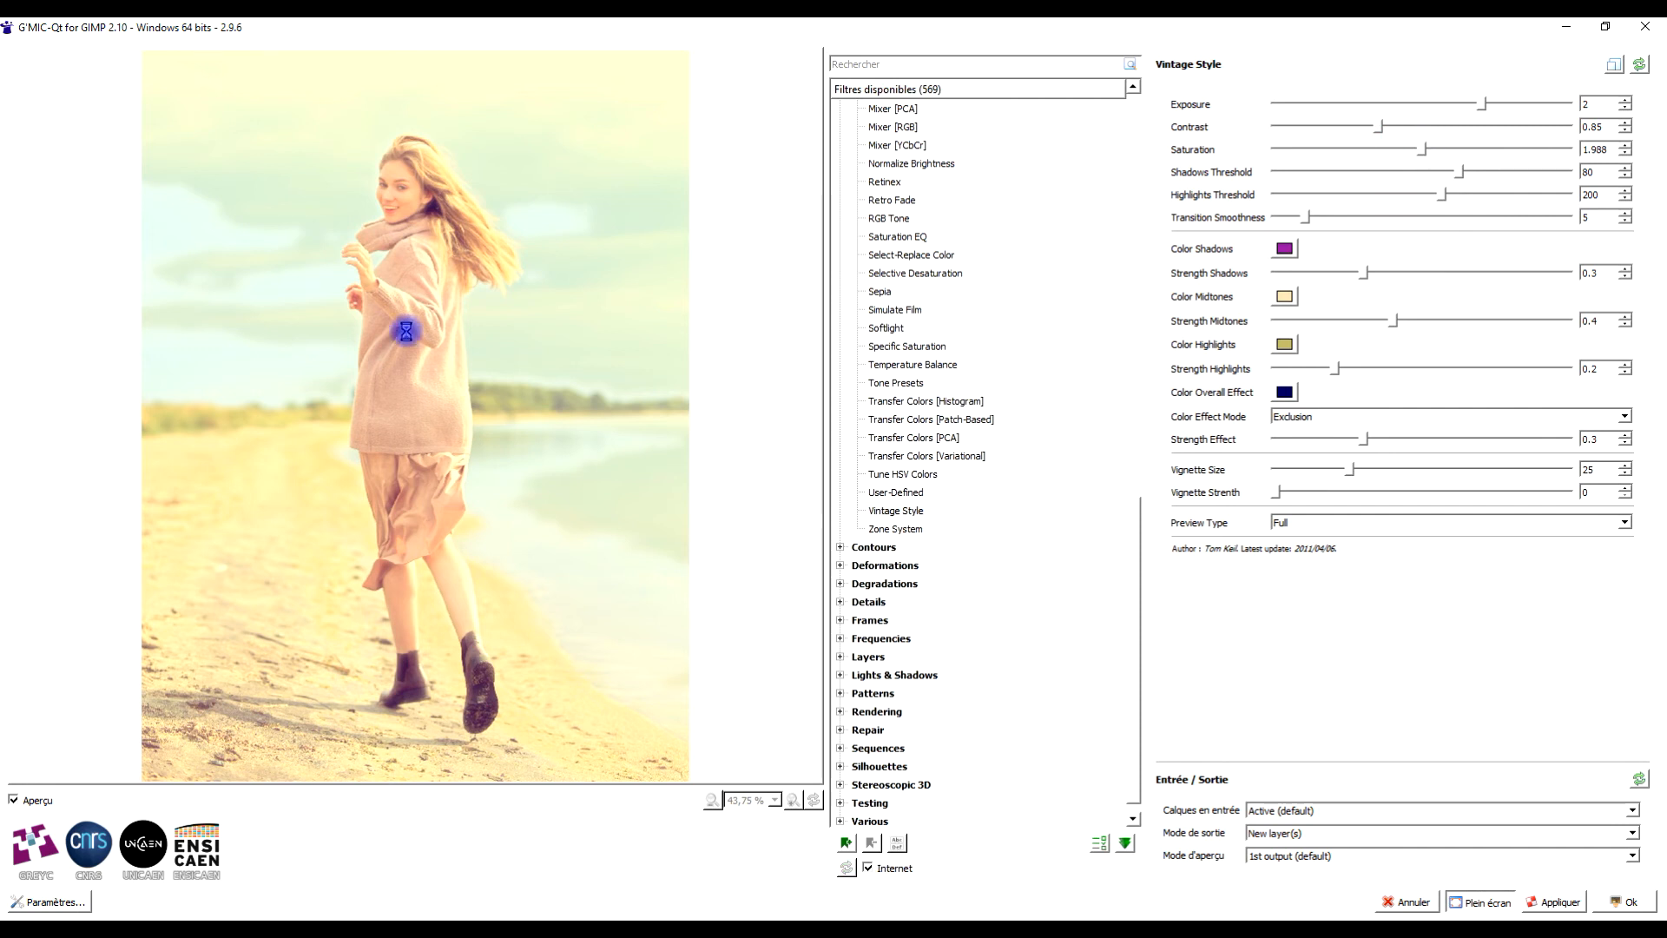
pyautogui.click(367, 306)
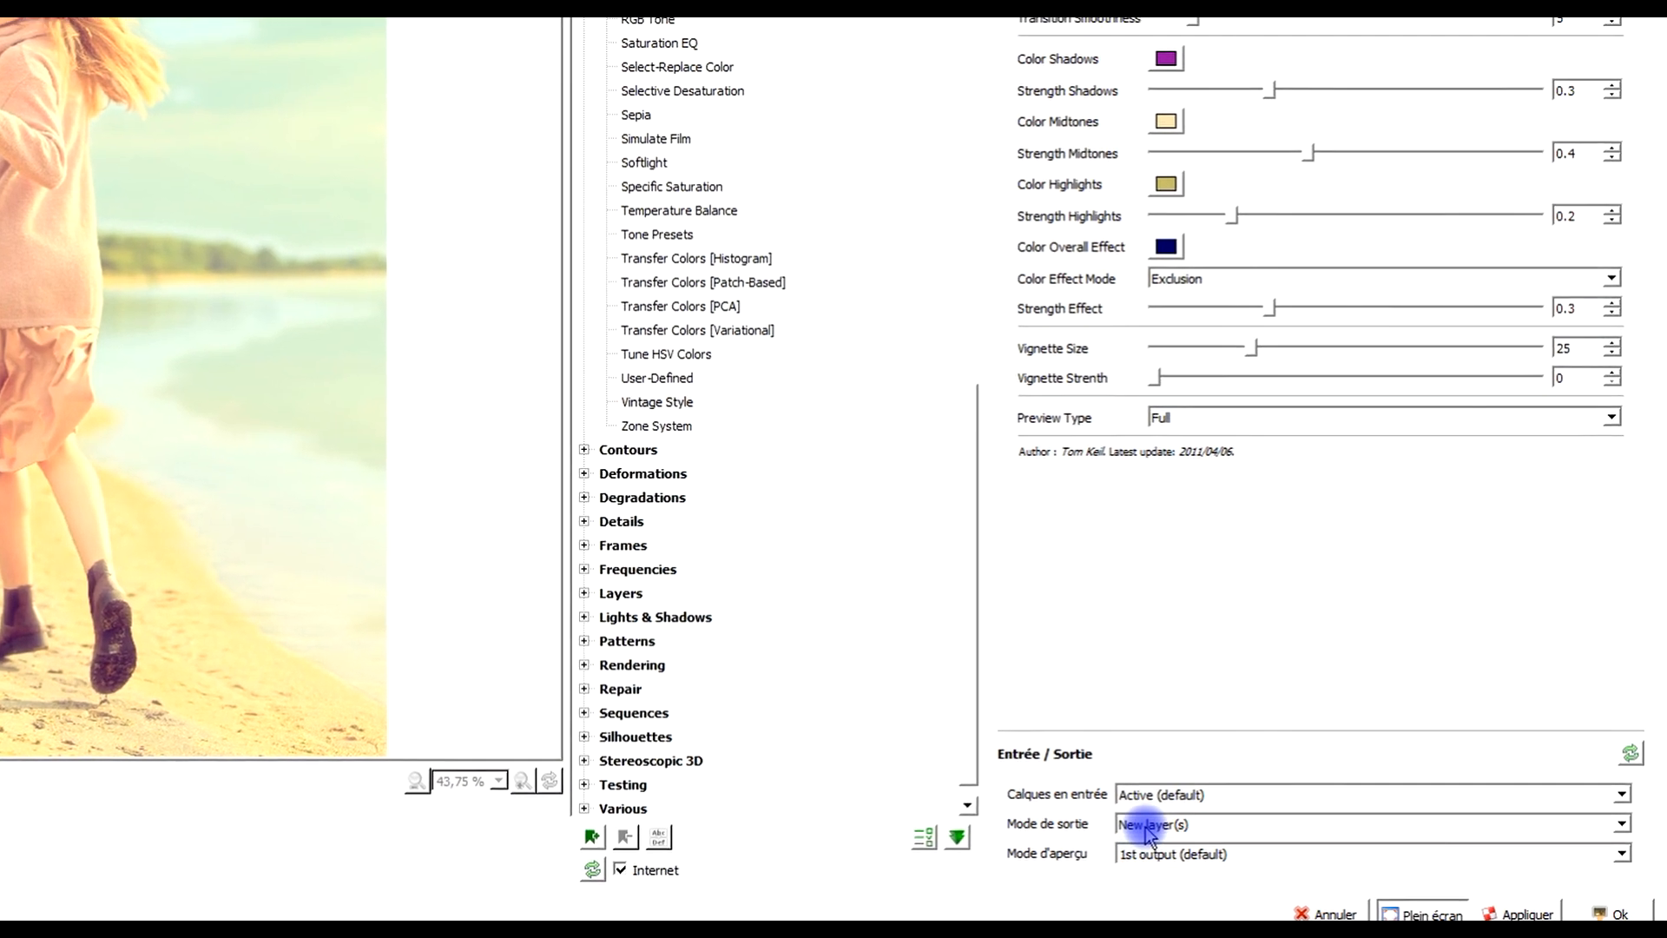
# - Use New layer(s) as the output mode and apply the Vintage Style filter to the photo
pyautogui.click(1263, 835)
pyautogui.click(1144, 856)
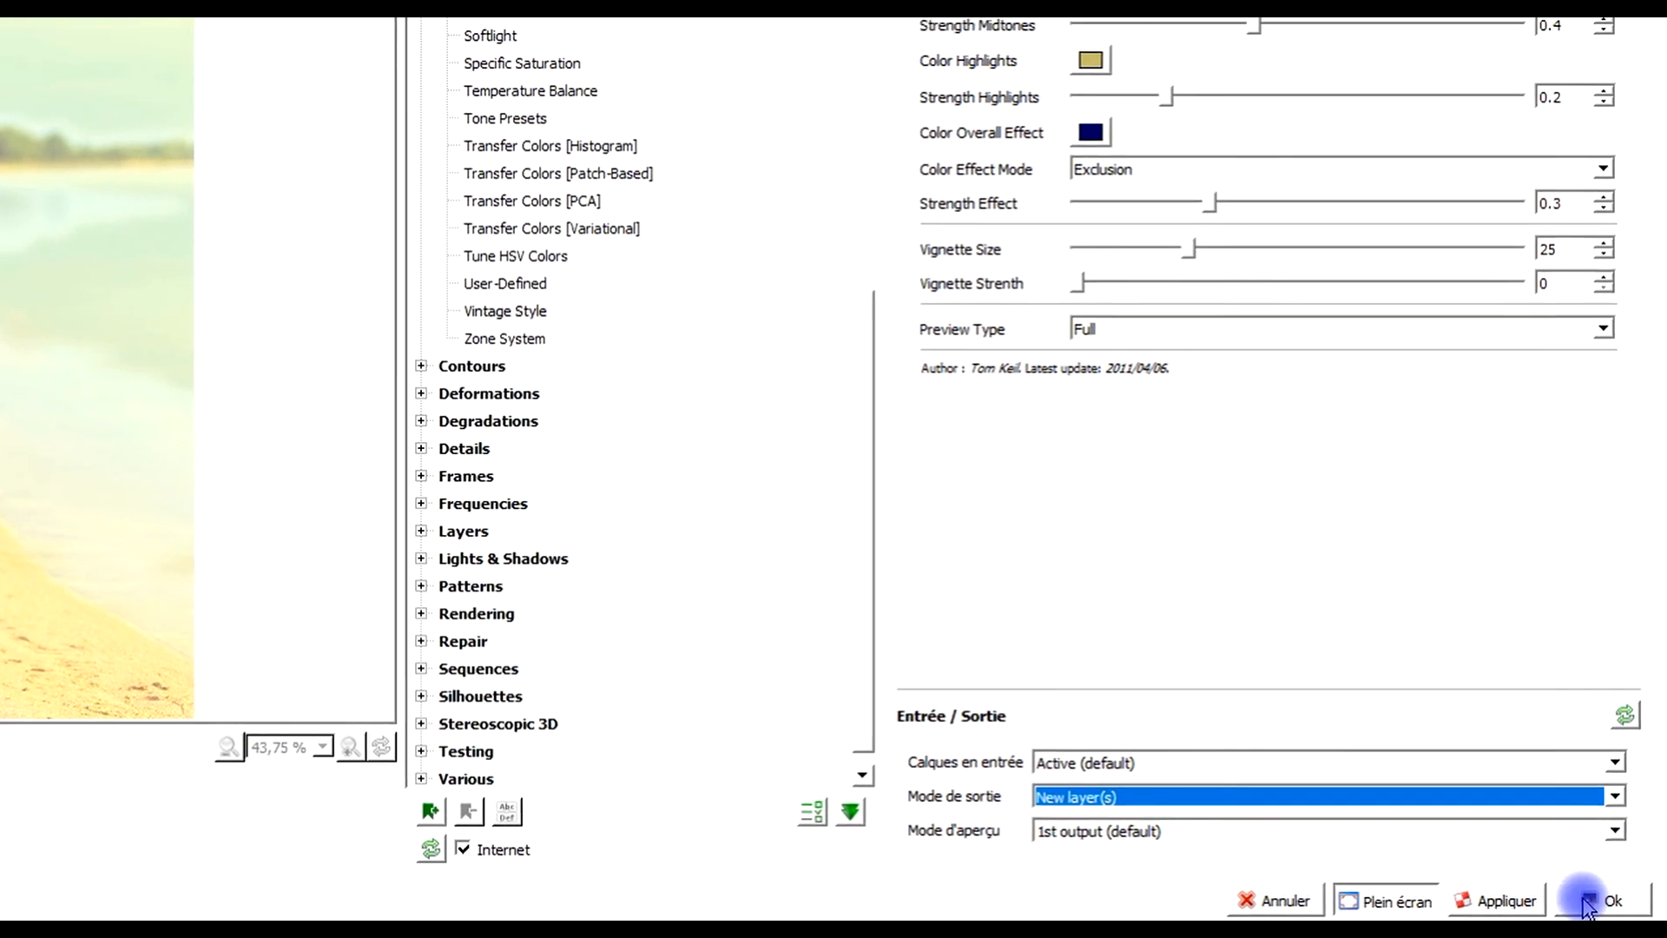
pyautogui.click(1582, 900)
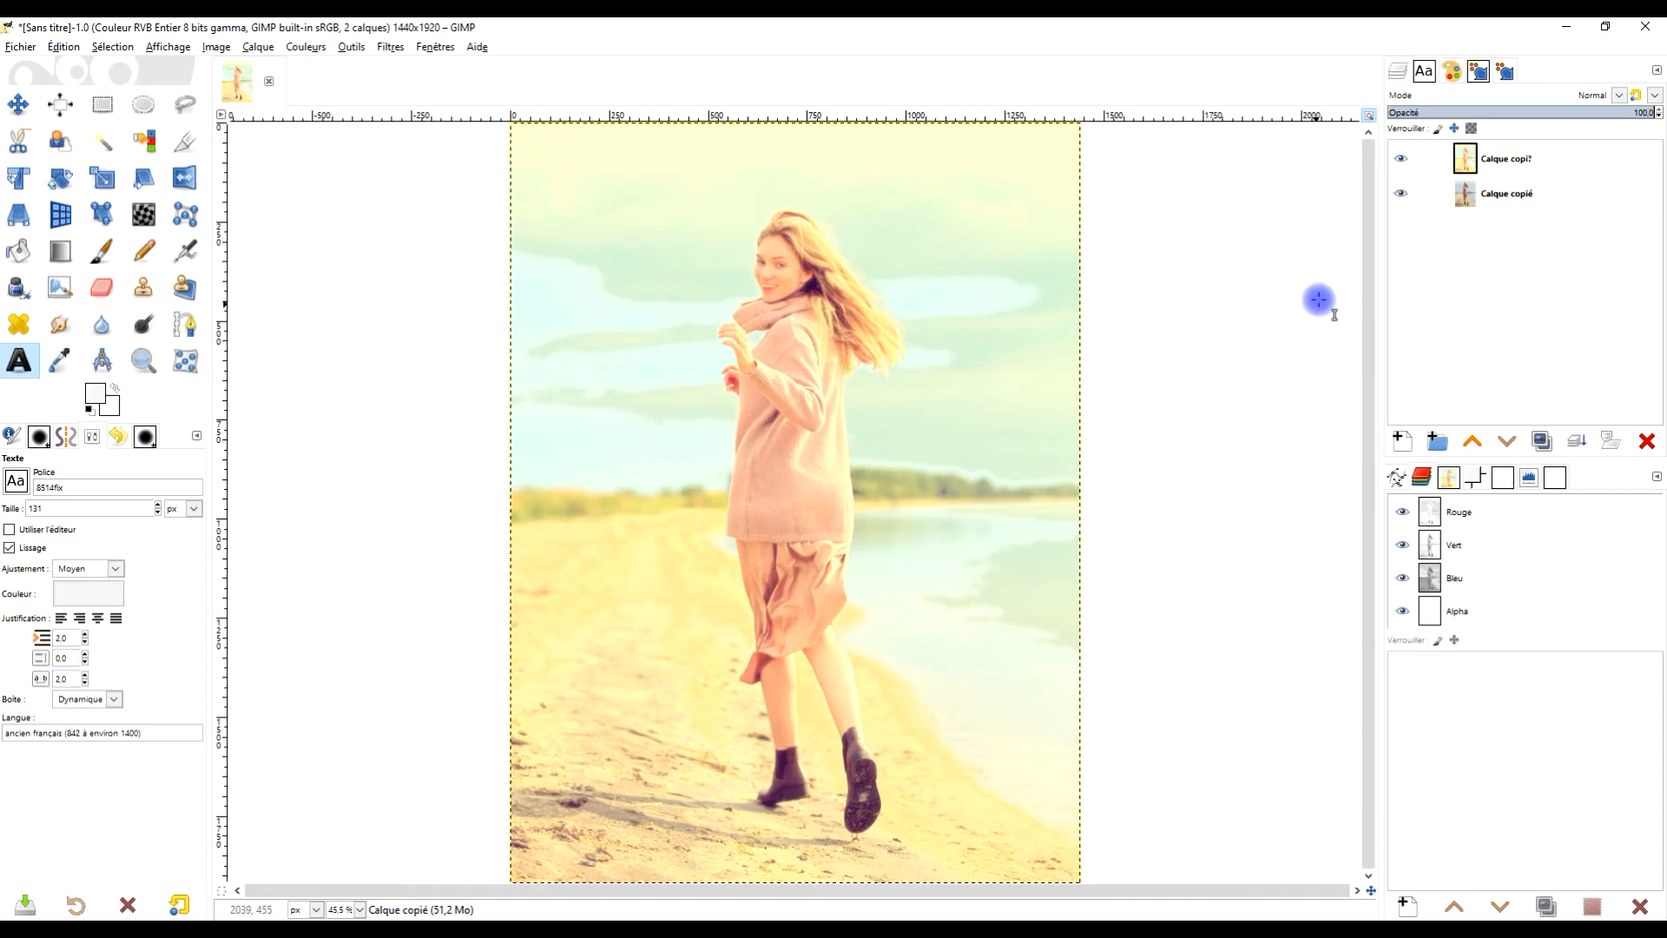
# - Rename the filtered upper layer "vintage style" and the unfiltered lower layer "original"
pyautogui.doubleClick(1520, 160)
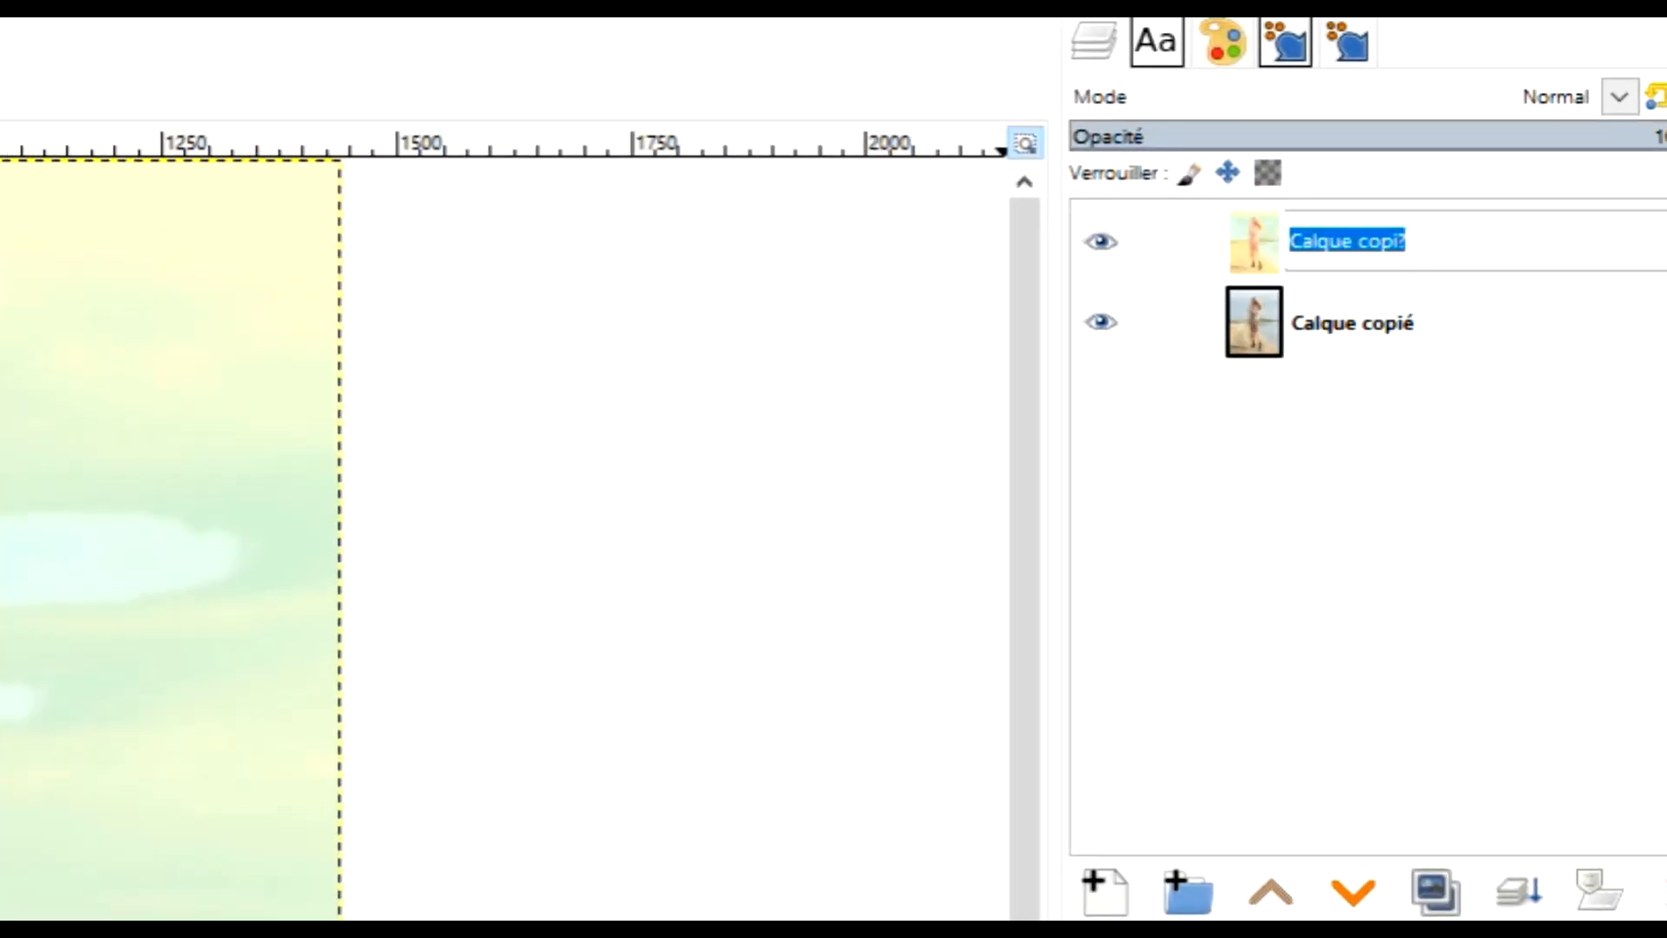
pyautogui.write('vintage style')
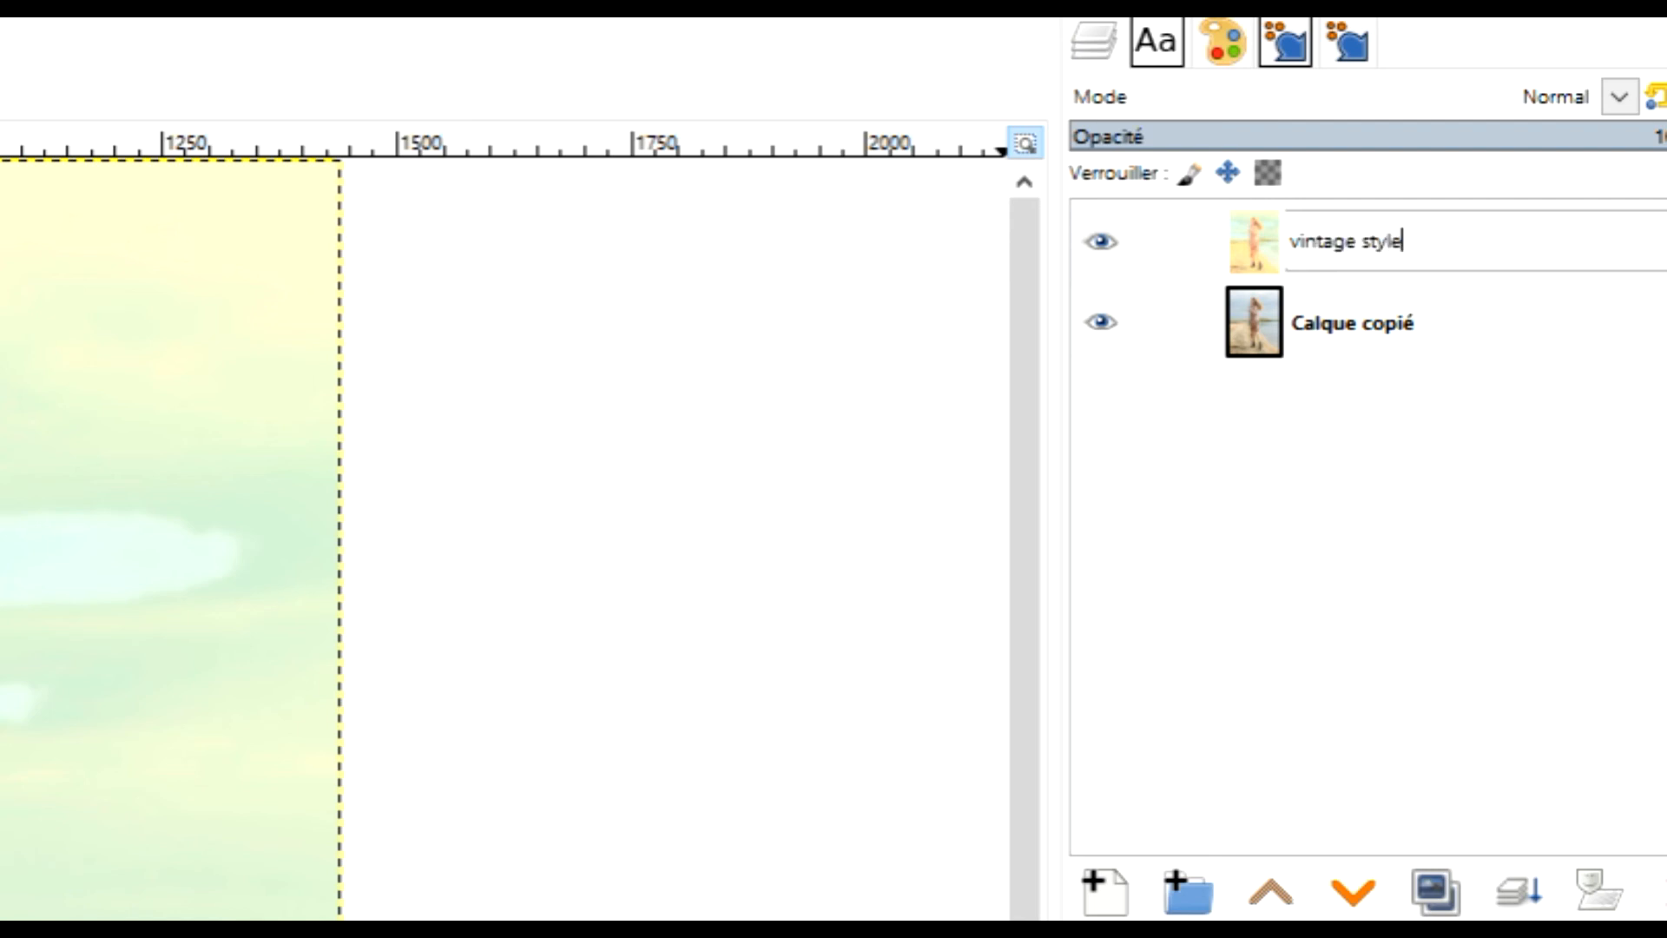
pyautogui.press('Return')
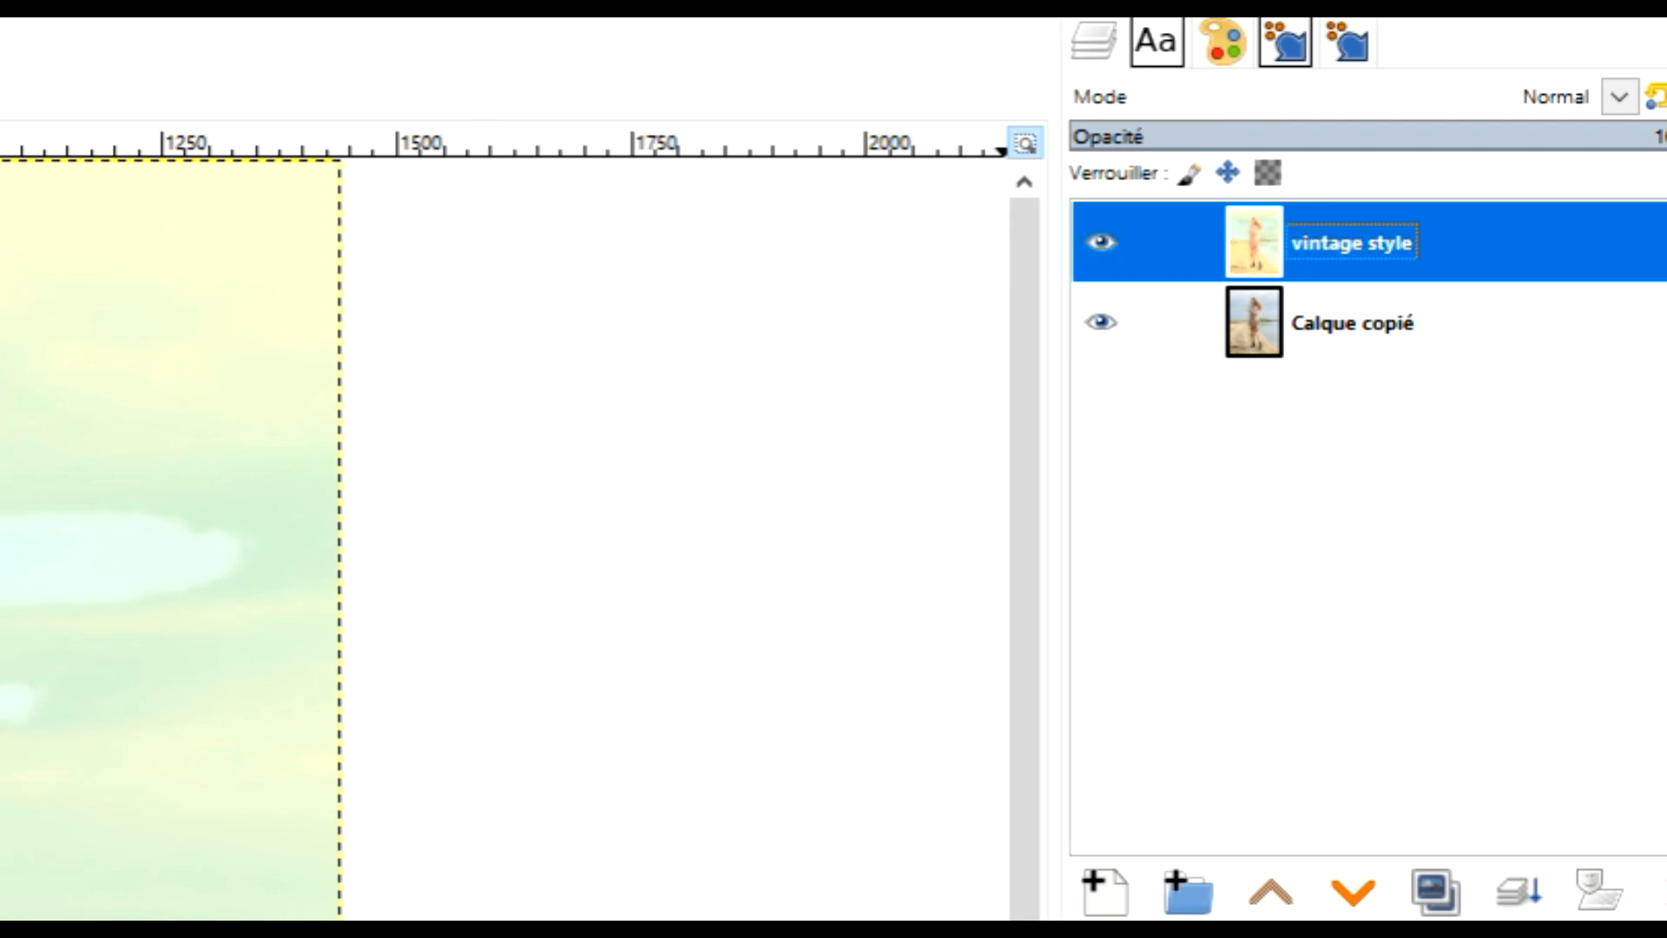
pyautogui.doubleClick(1376, 319)
pyautogui.write('original')
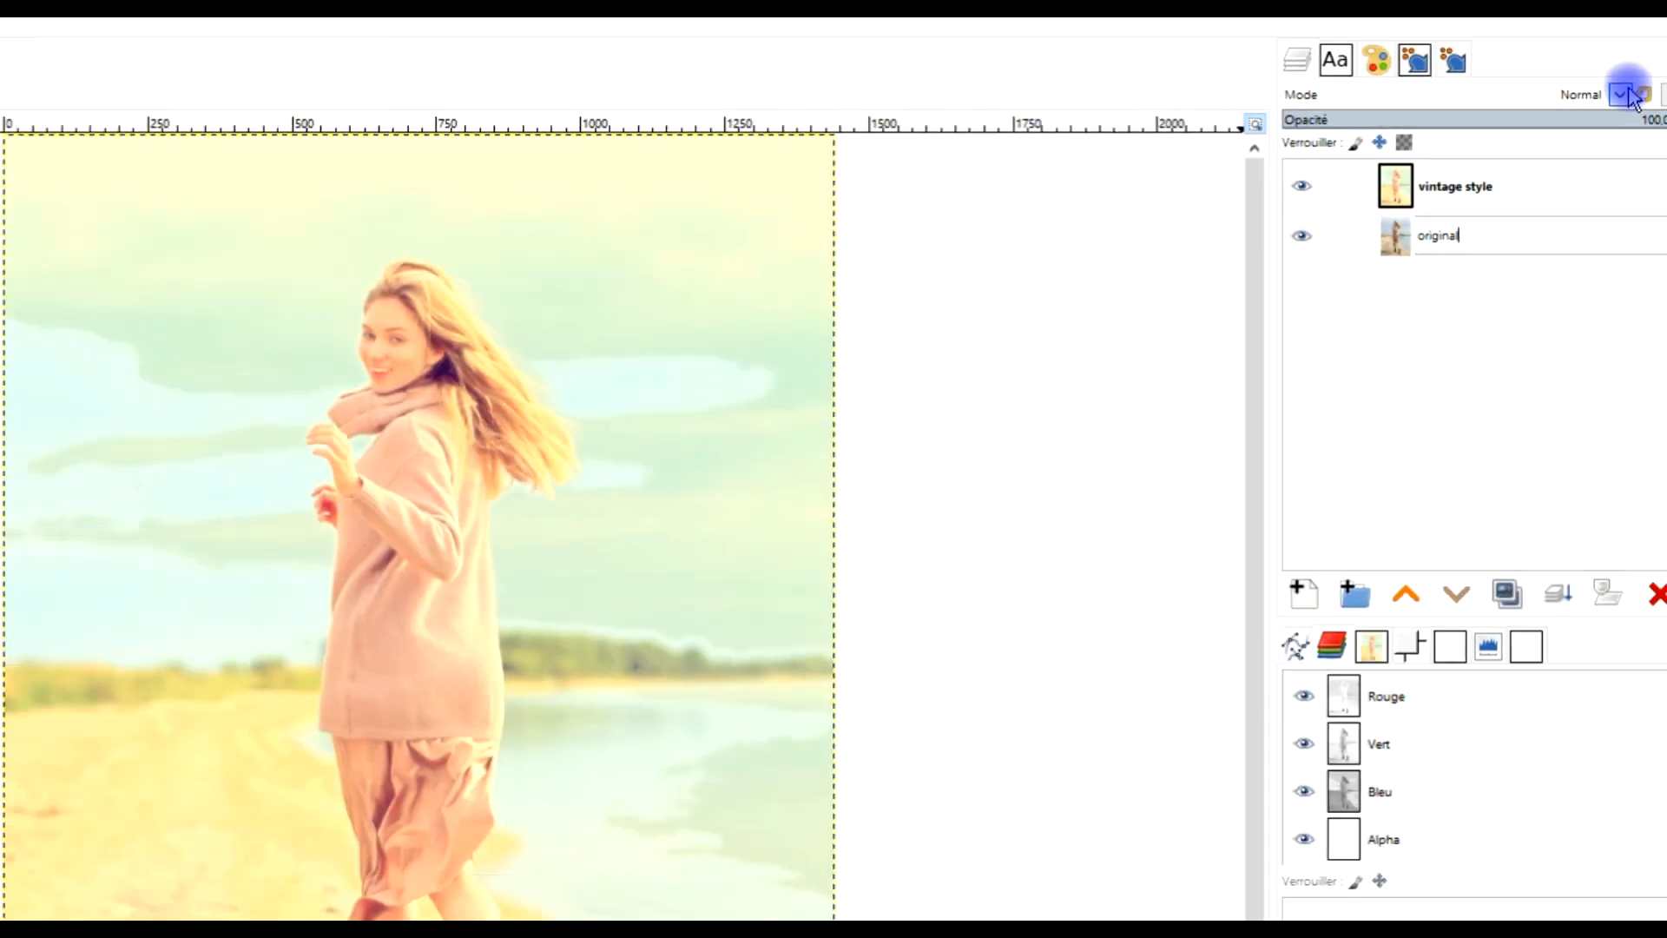
pyautogui.press('Return')
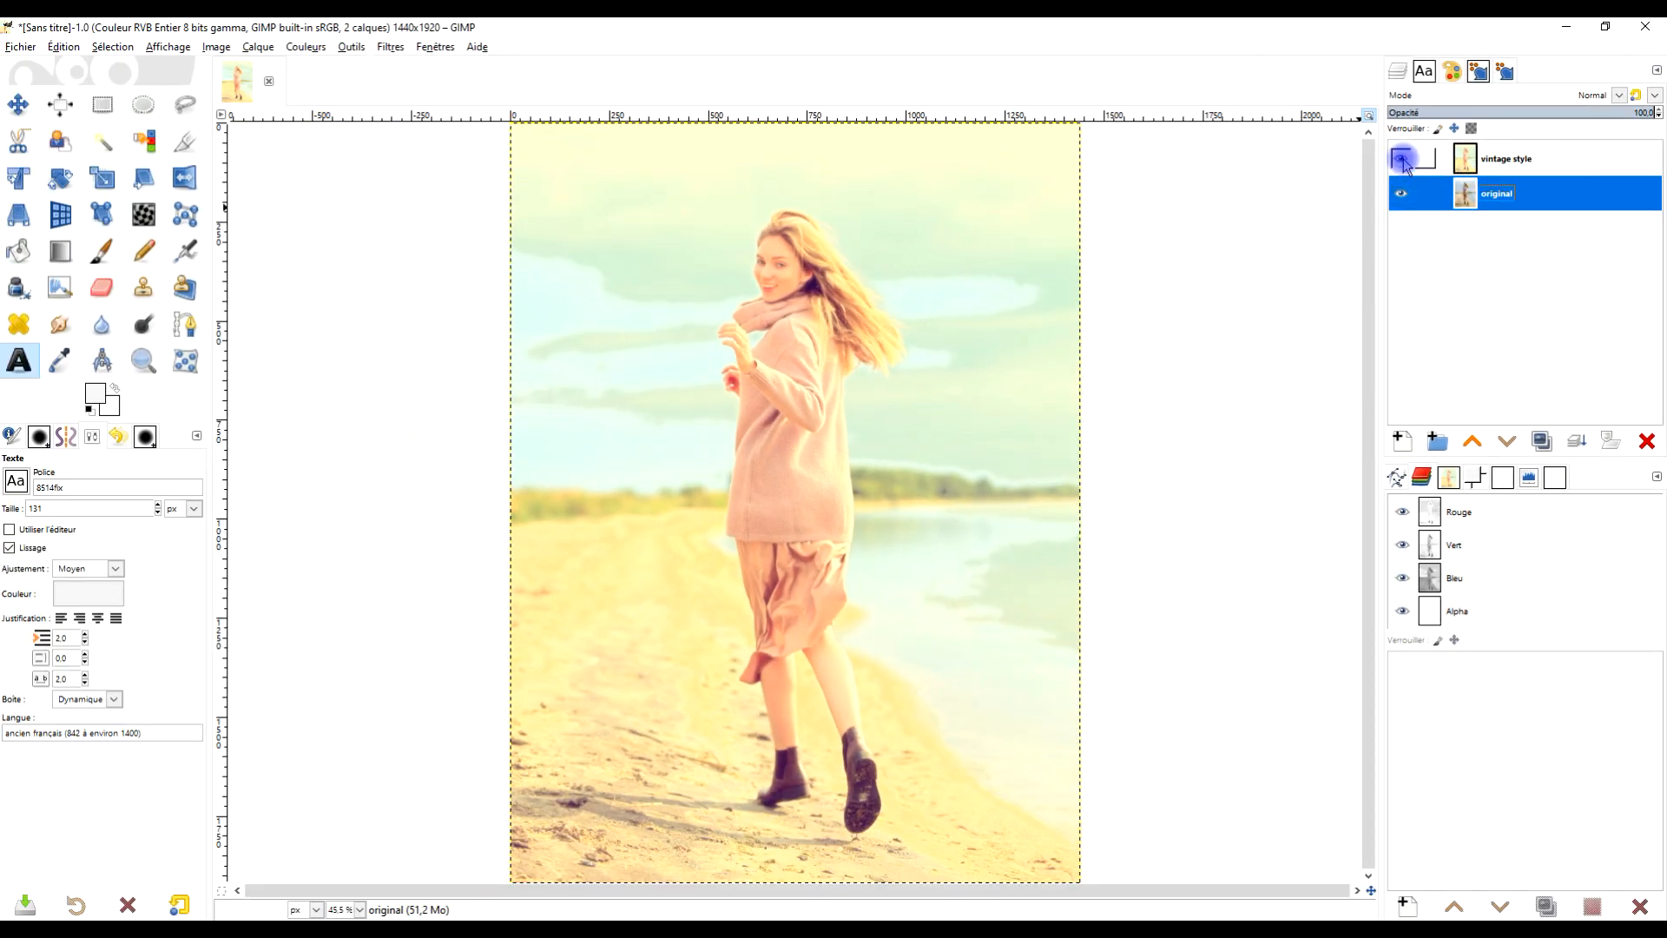
# - Hide and reshow the "vintage style" layer to compare it with the original photo, and make it the active layer
pyautogui.click(1402, 159)
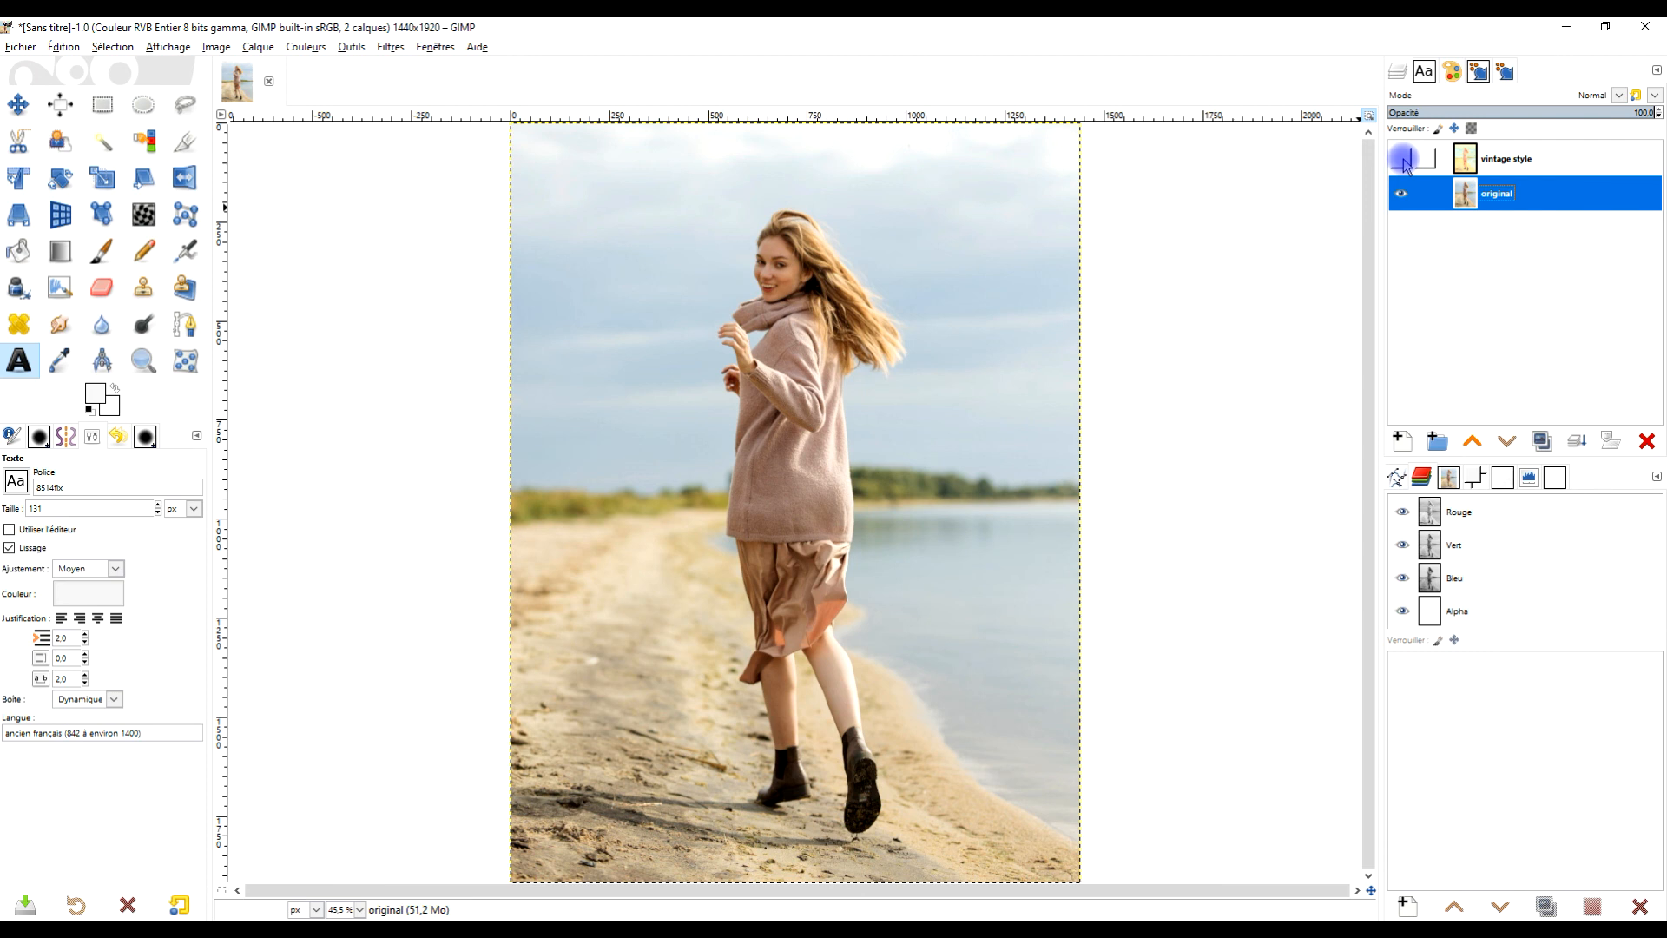
pyautogui.click(1402, 158)
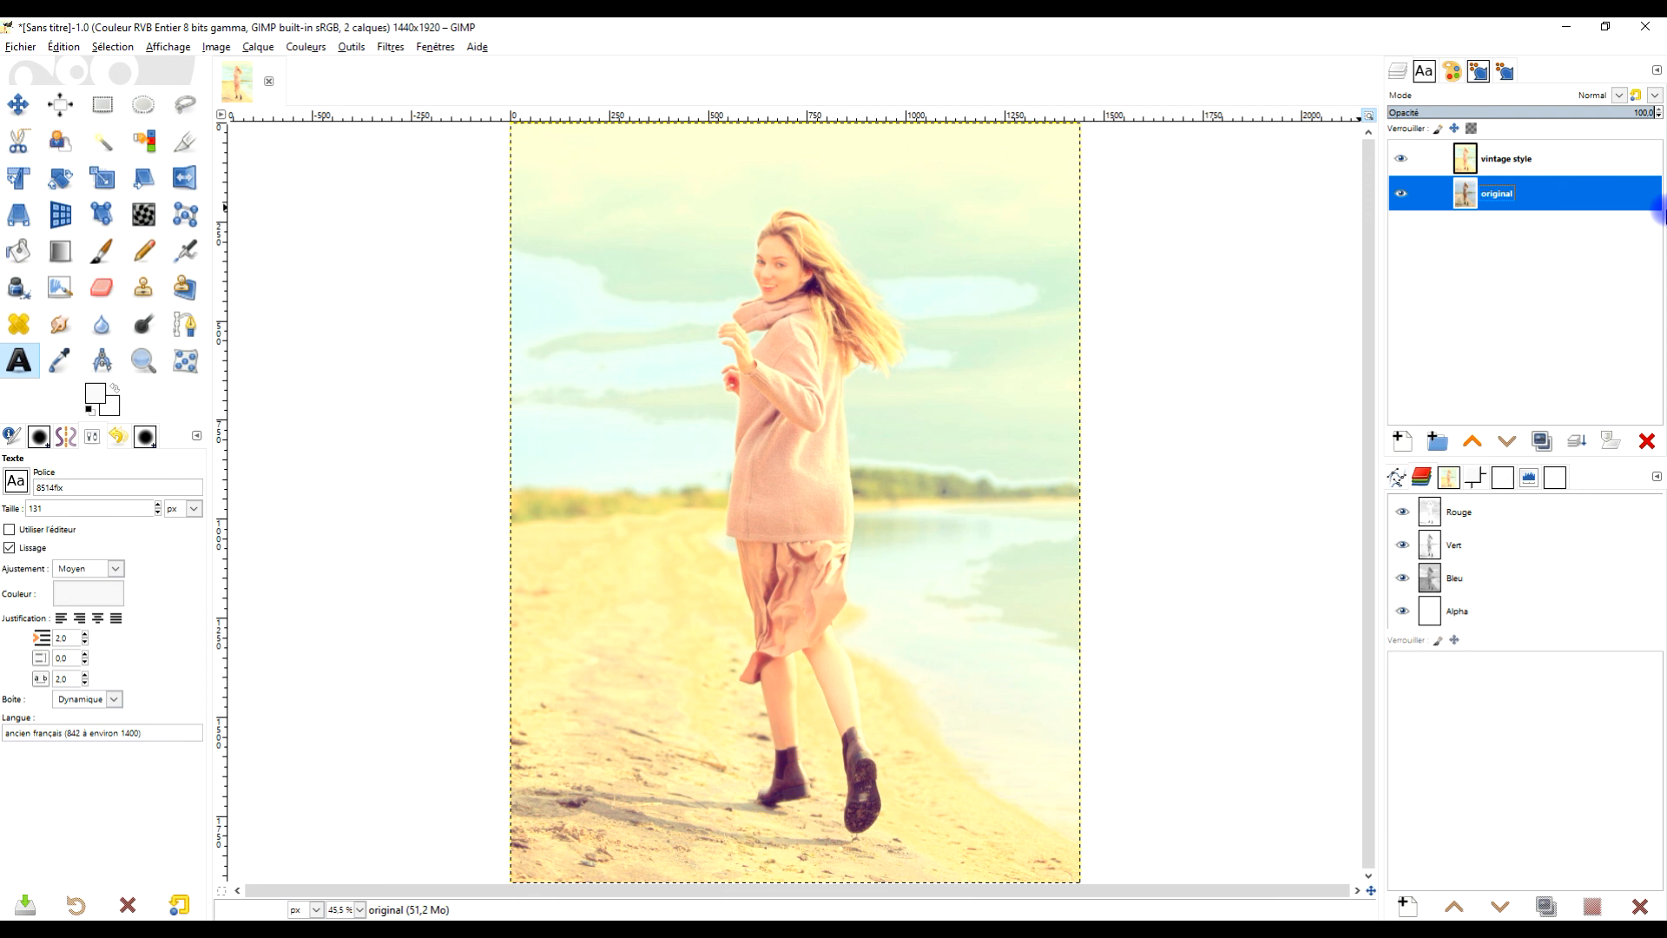
pyautogui.click(1529, 163)
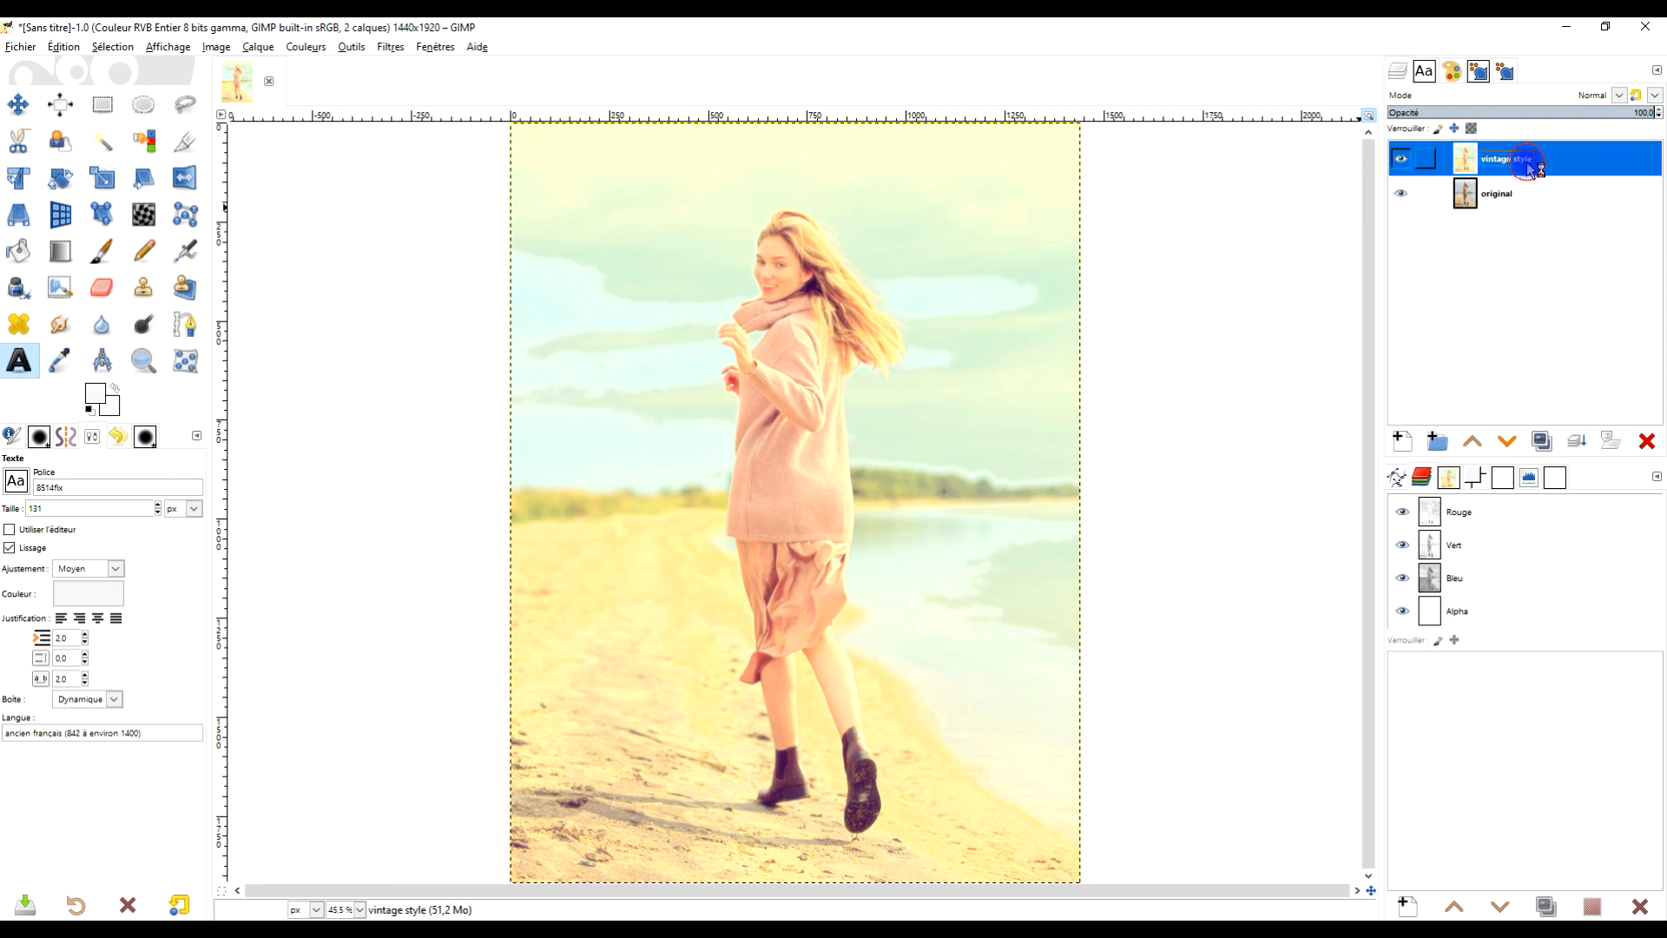